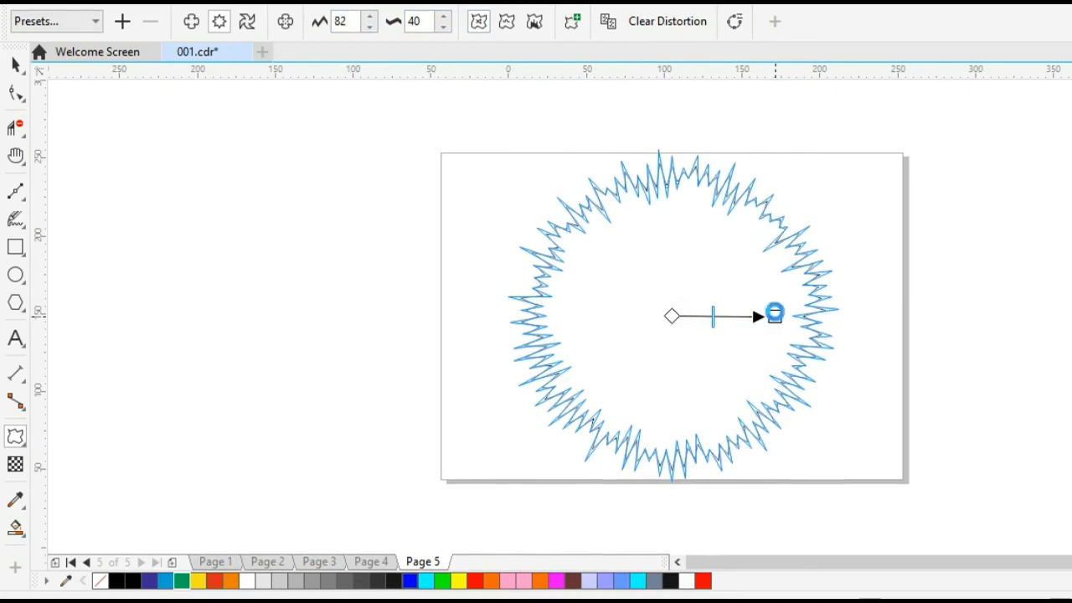
Give the jagged zipper-distorted circle a 4.0 pt red outline.
key(space)
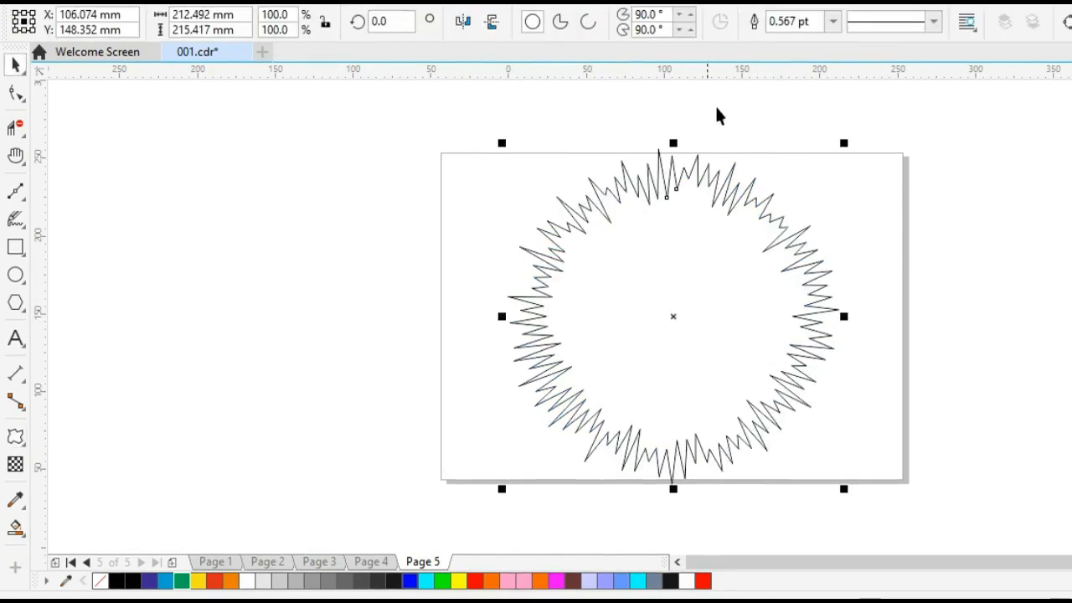
click(834, 21)
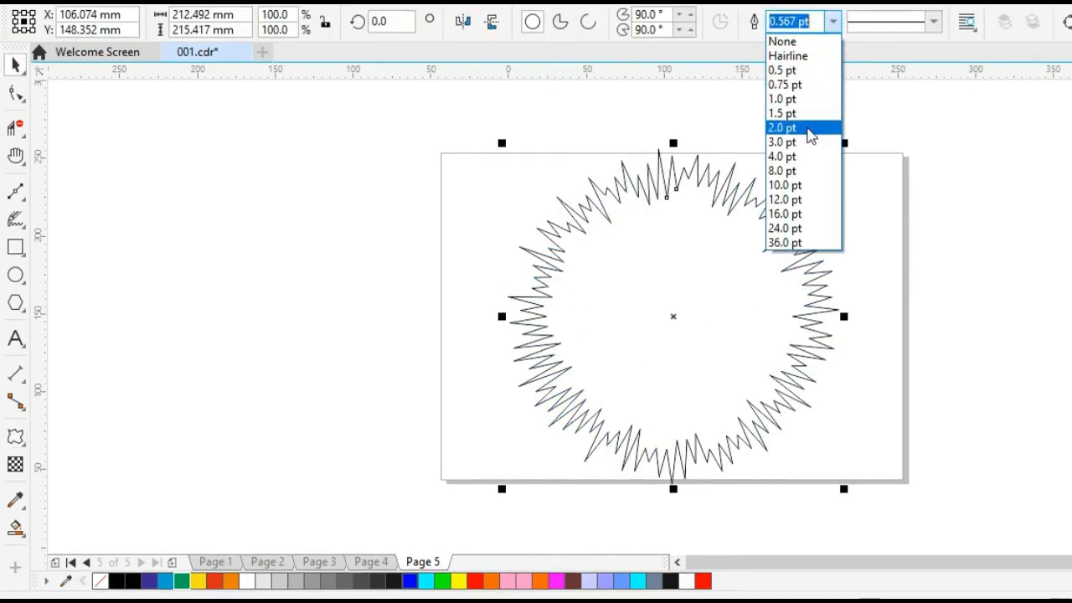
click(802, 157)
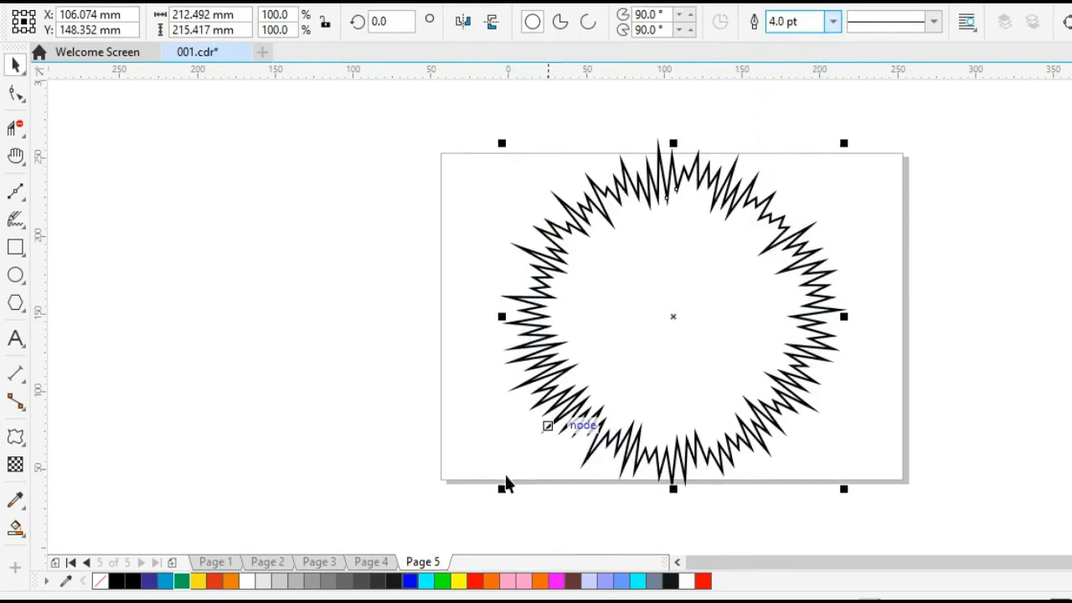
right_click(475, 581)
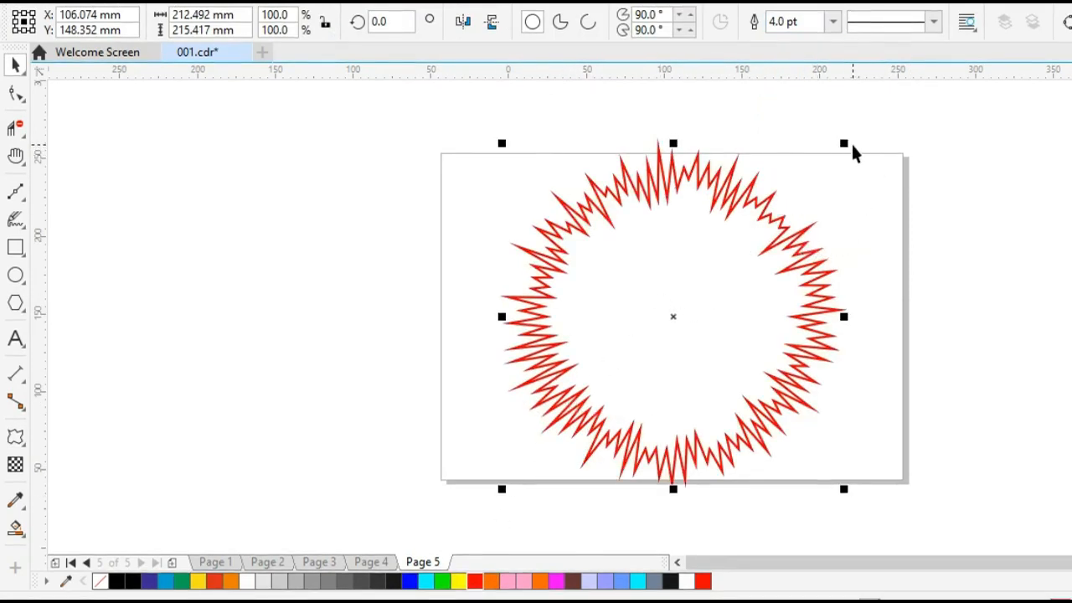
Make a centred copy of the jagged ring scaled to 79.2%, and repeat the scaled duplication inward down to 16.8%.
drag(846, 145, 825, 178)
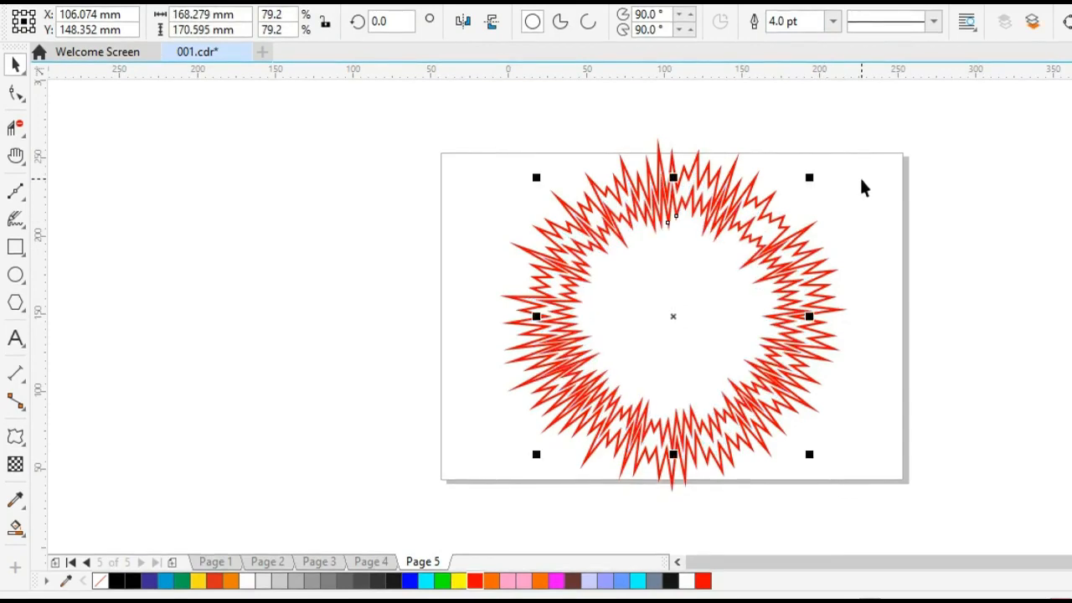
key(ctrl+r)
key(ctrl+r)
key(ctrl+r)
key(ctrl+r)
key(ctrl+r)
key(ctrl+r)
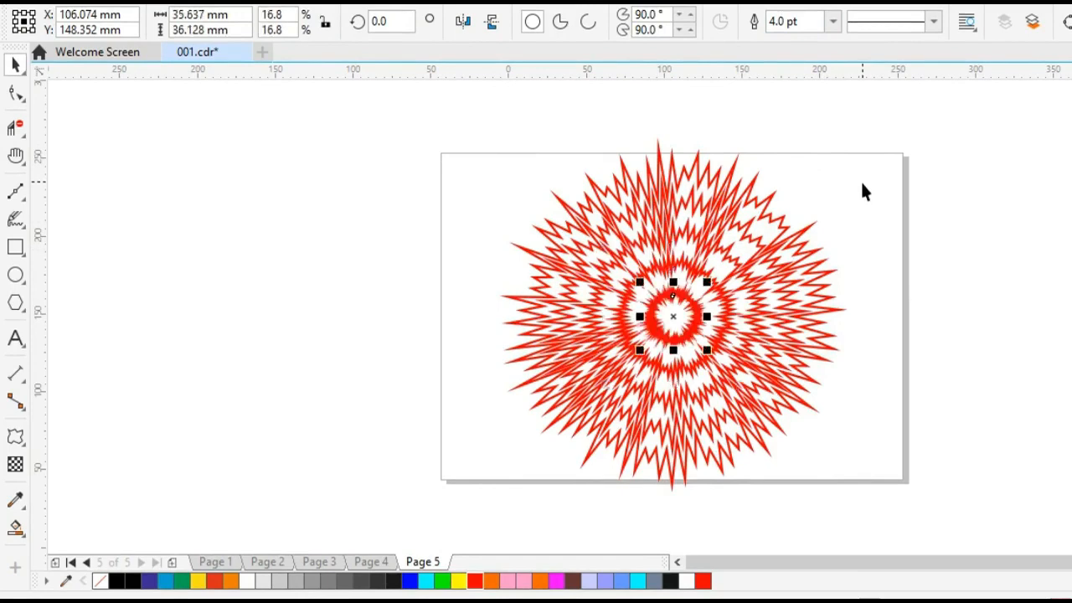
Select all the concentric red rings and group them into one flower.
click(869, 275)
click(827, 270)
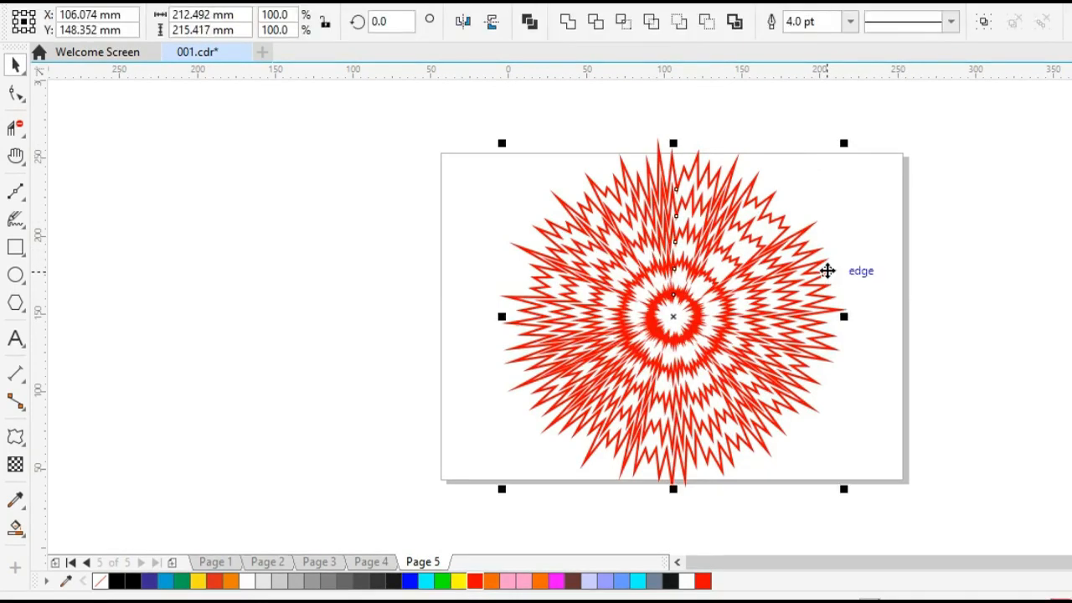
key(ctrl+g)
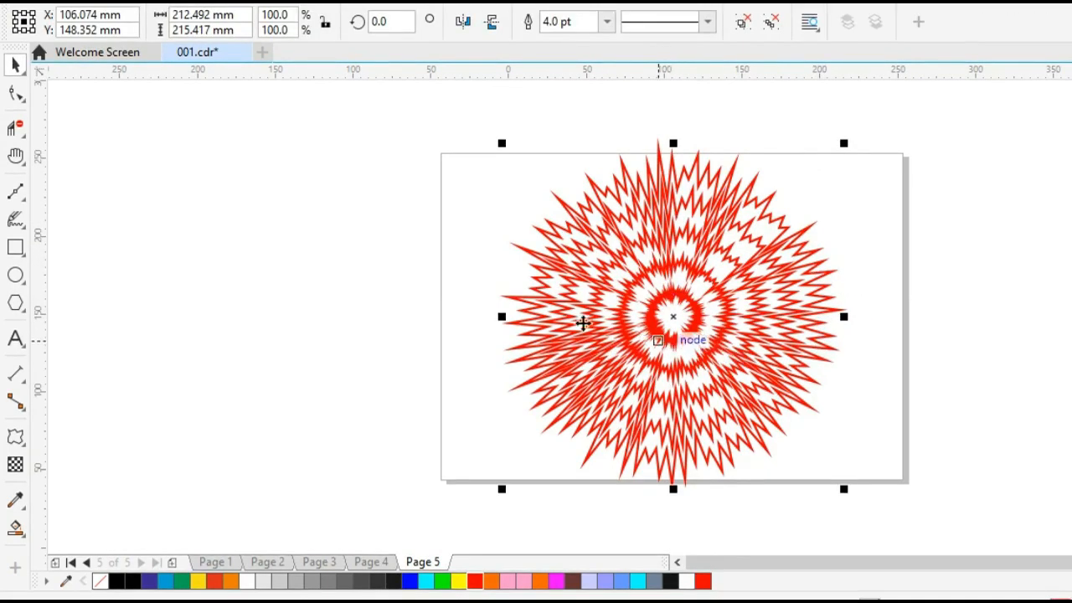
click(325, 288)
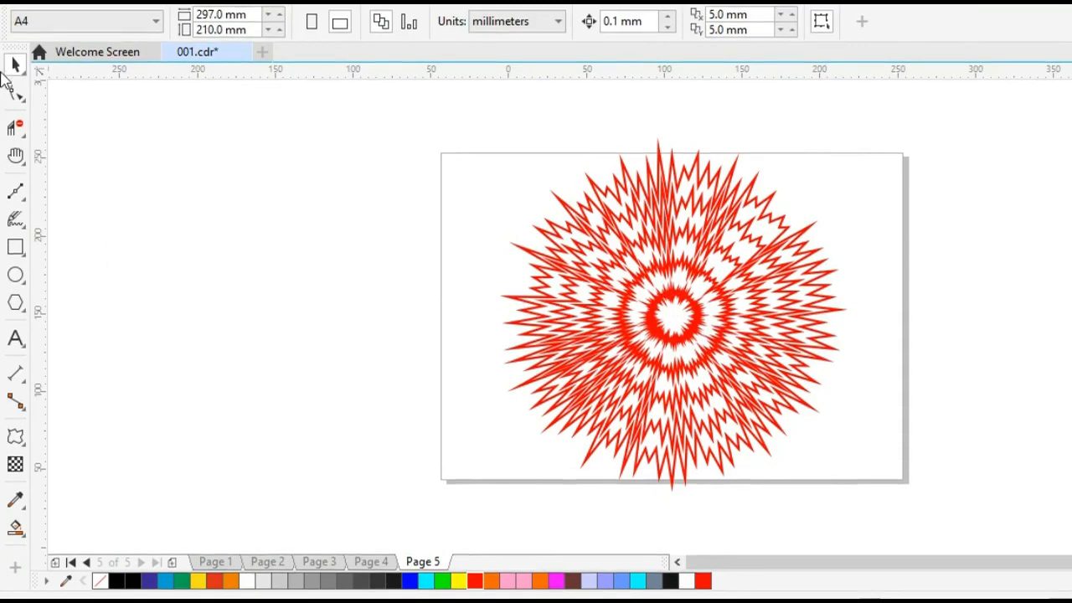
Draw a circle about 106 mm in diameter in the empty area left of the page.
click(16, 275)
drag(143, 227, 303, 383)
key(space)
Draw a line between two points on the circle's right side and bend it into a gentle S-curve.
click(334, 352)
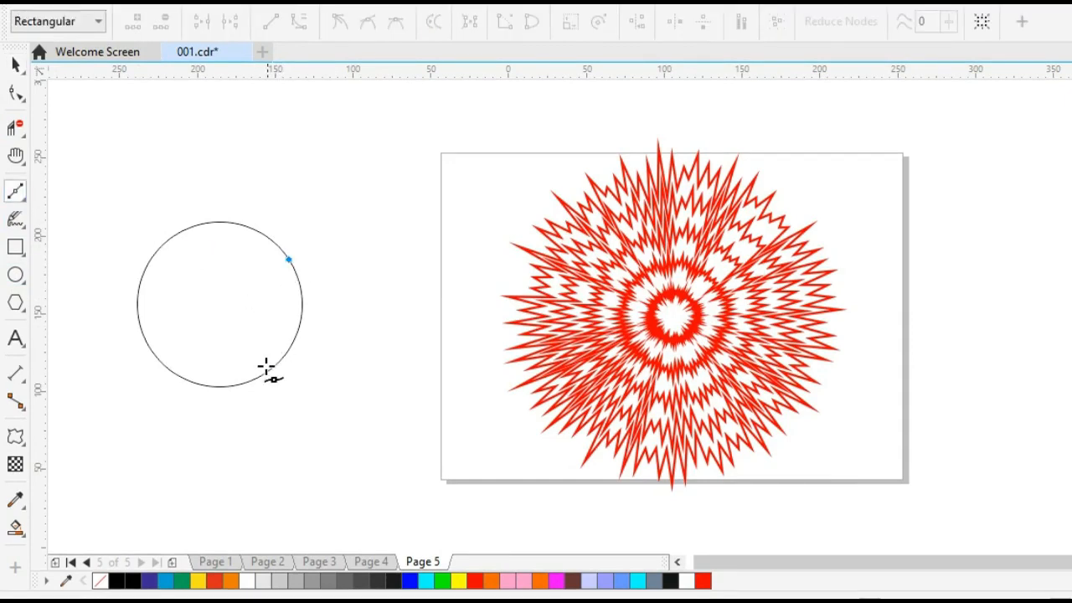
click(267, 371)
click(17, 93)
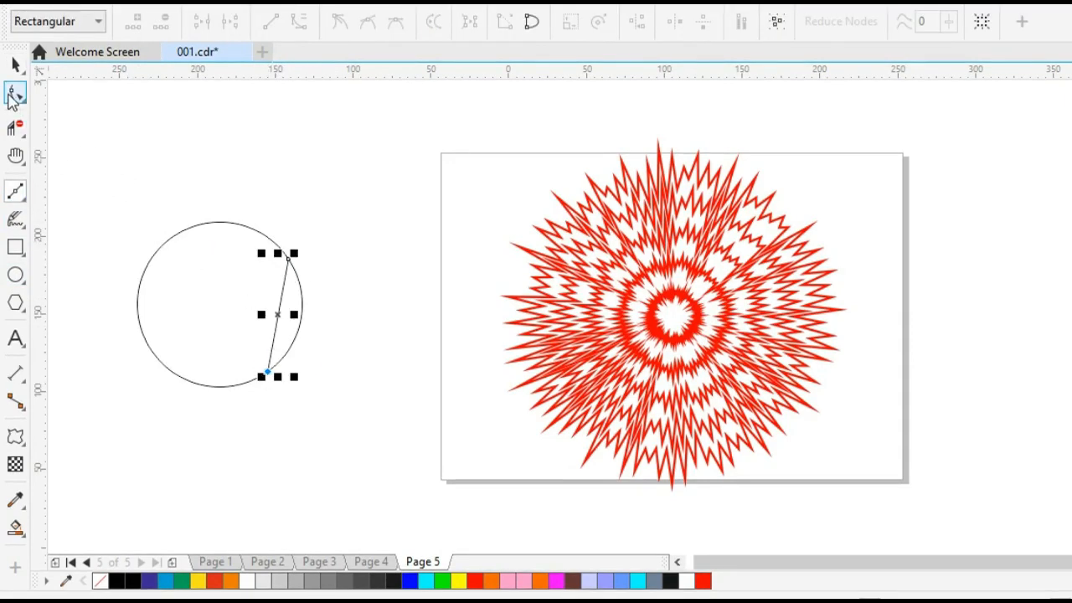
click(267, 369)
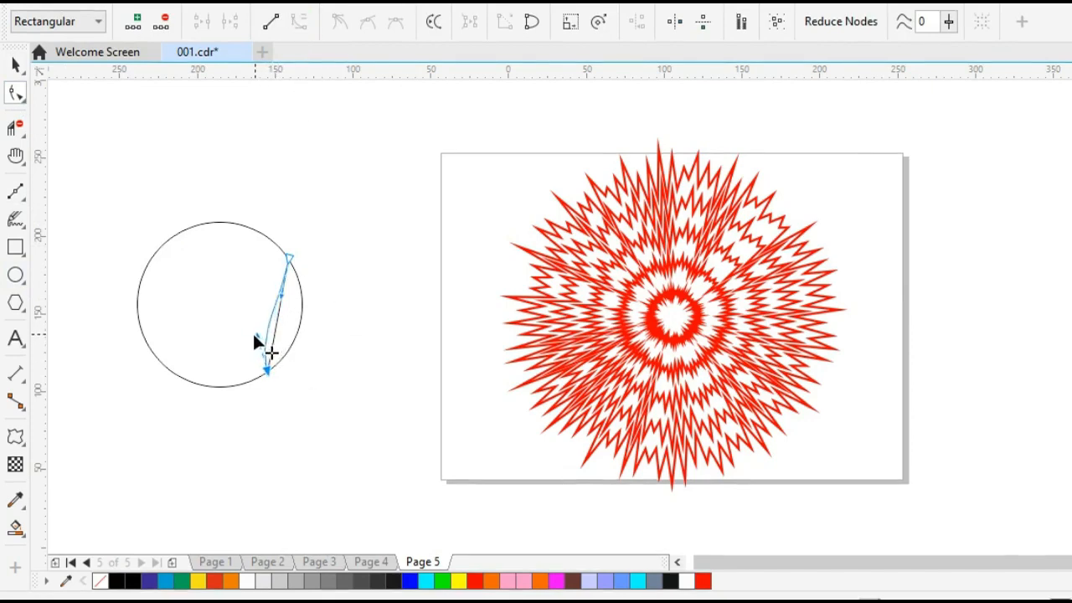
drag(255, 334, 252, 337)
Group the circle with the curve drawn across it.
key(space)
drag(95, 197, 356, 444)
click(109, 447)
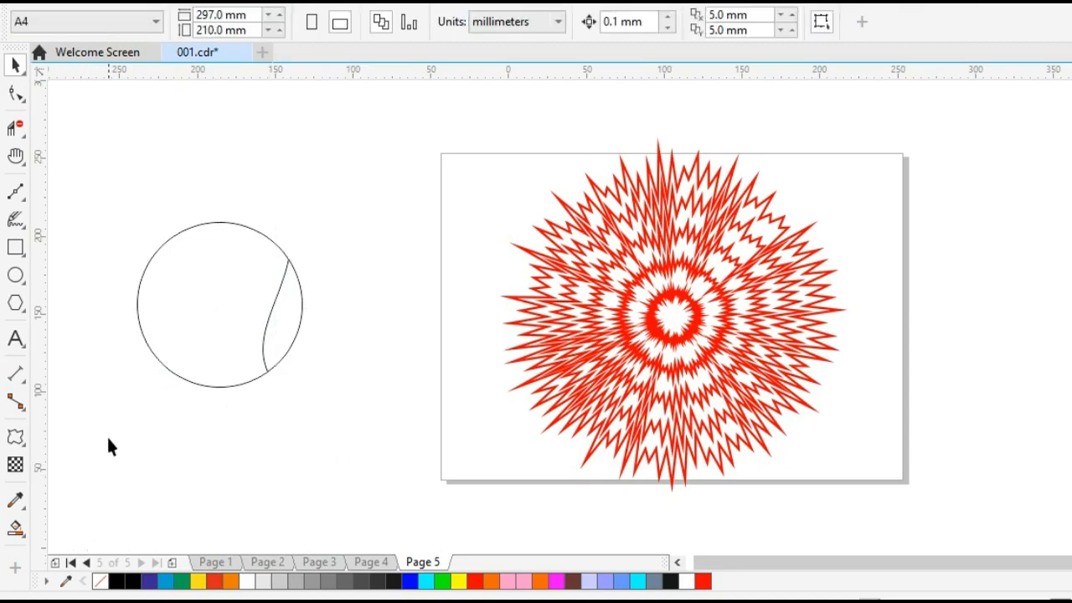
Smart Fill the region between the curve and the circle's right arc, and delete the original circle and curve.
click(18, 531)
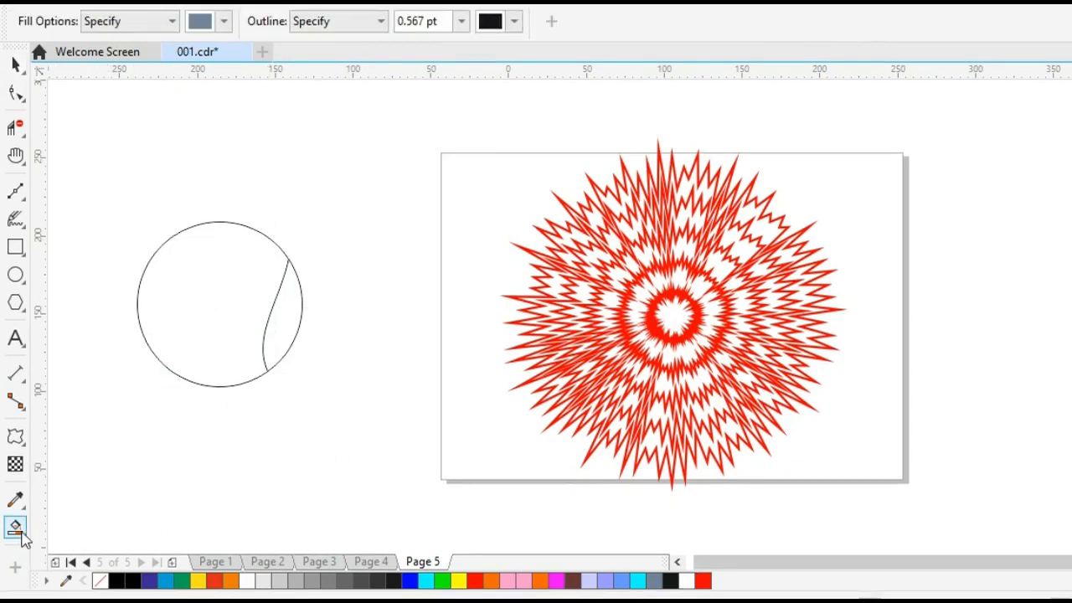
click(279, 323)
key(space)
click(209, 385)
key(Delete)
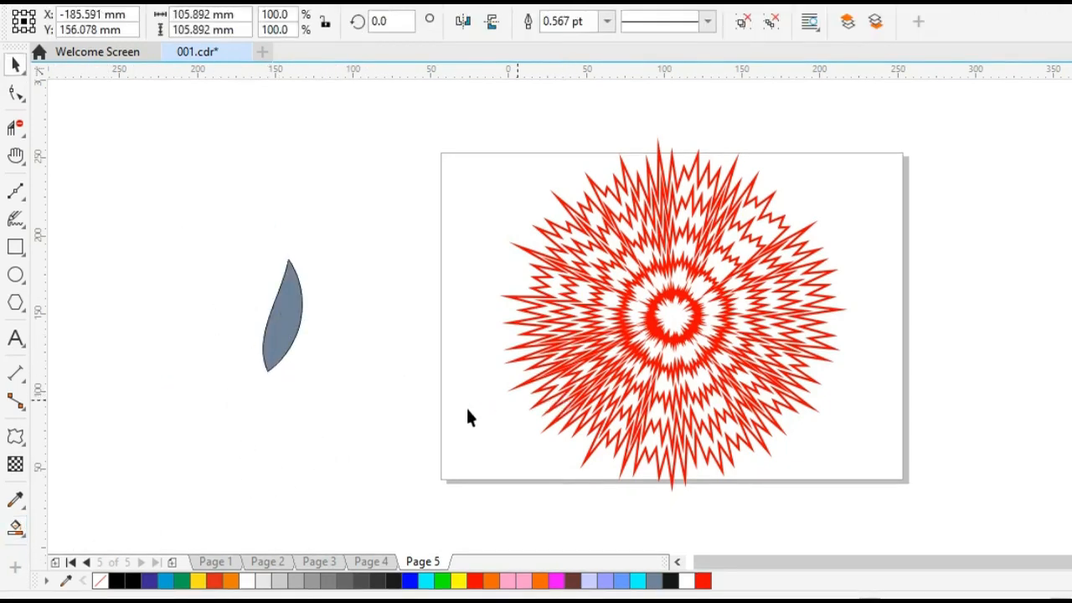
Remove the leaf shape's fill and move it onto the upper centre of the red flower.
drag(419, 439, 420, 438)
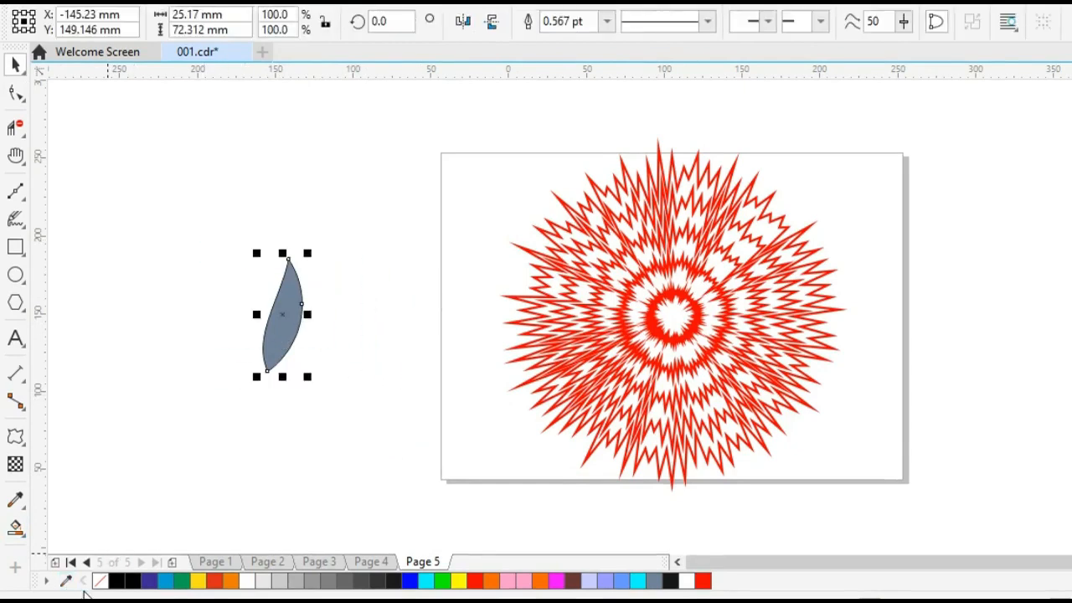
click(99, 582)
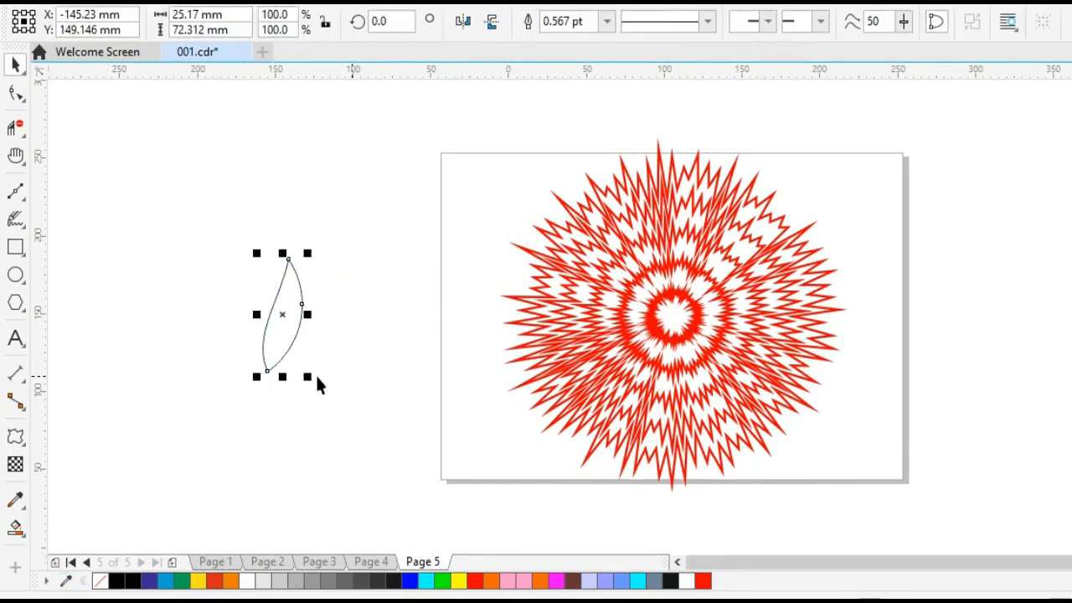
drag(274, 362, 652, 279)
Intersect the leaf shape with the red flower and move the resulting patterned leaf to the empty area left of the page.
shift+click(737, 373)
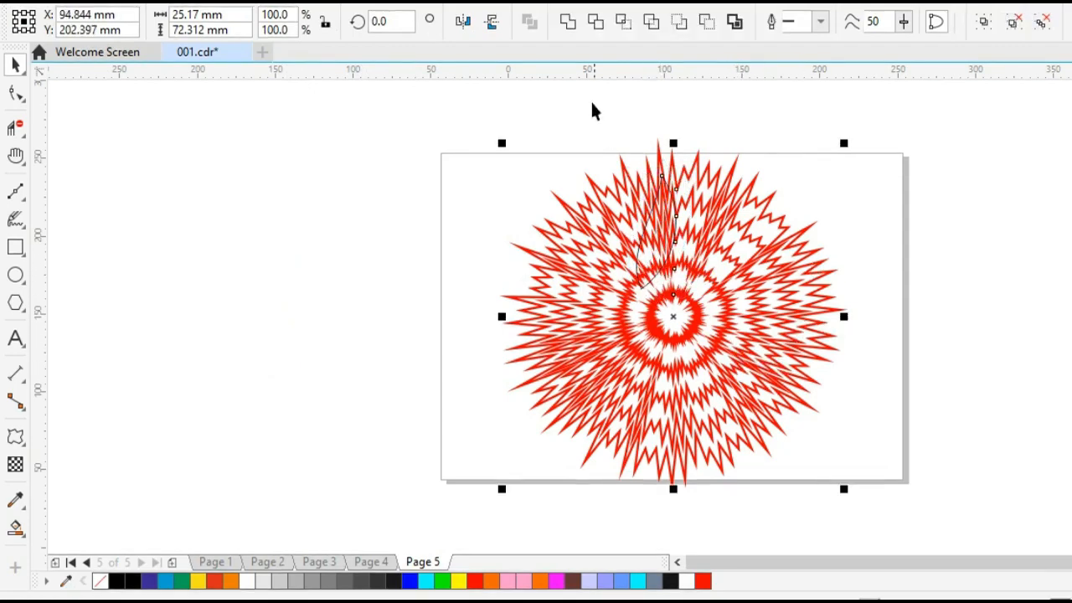
click(624, 22)
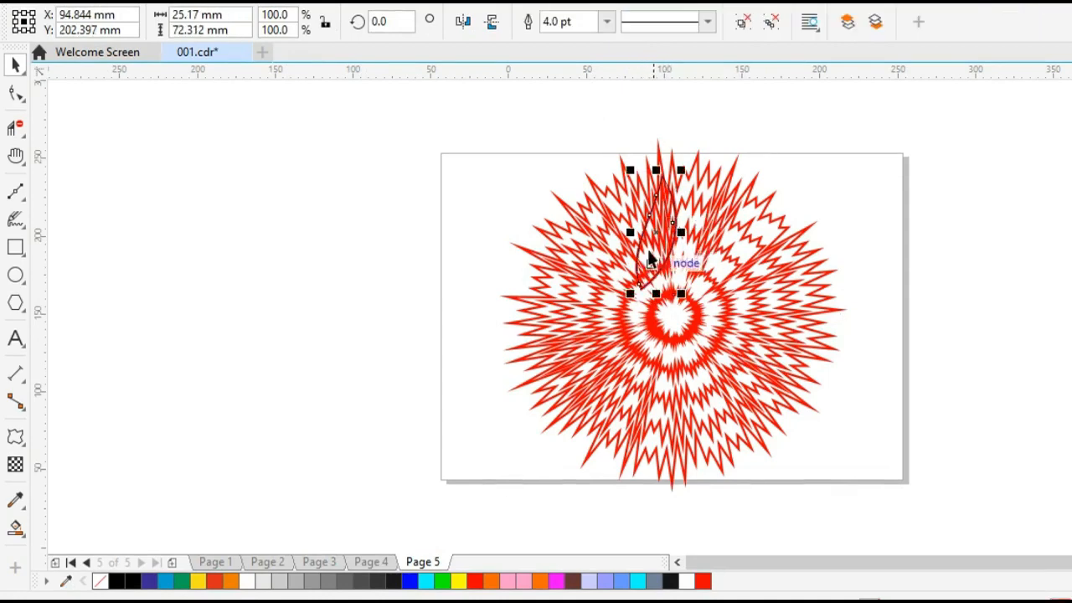
drag(669, 251, 347, 248)
Tilt the patterned leaf, add a mirrored copy joined at its base, and group the two leaves.
click(343, 241)
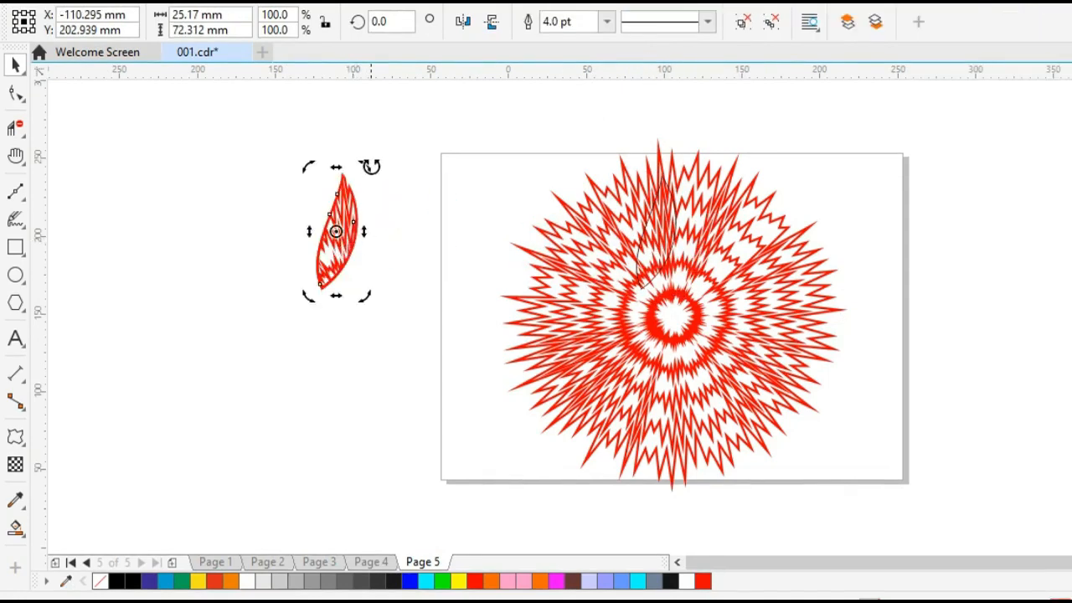
drag(369, 166, 270, 251)
key(ctrl+v)
drag(201, 165, 450, 328)
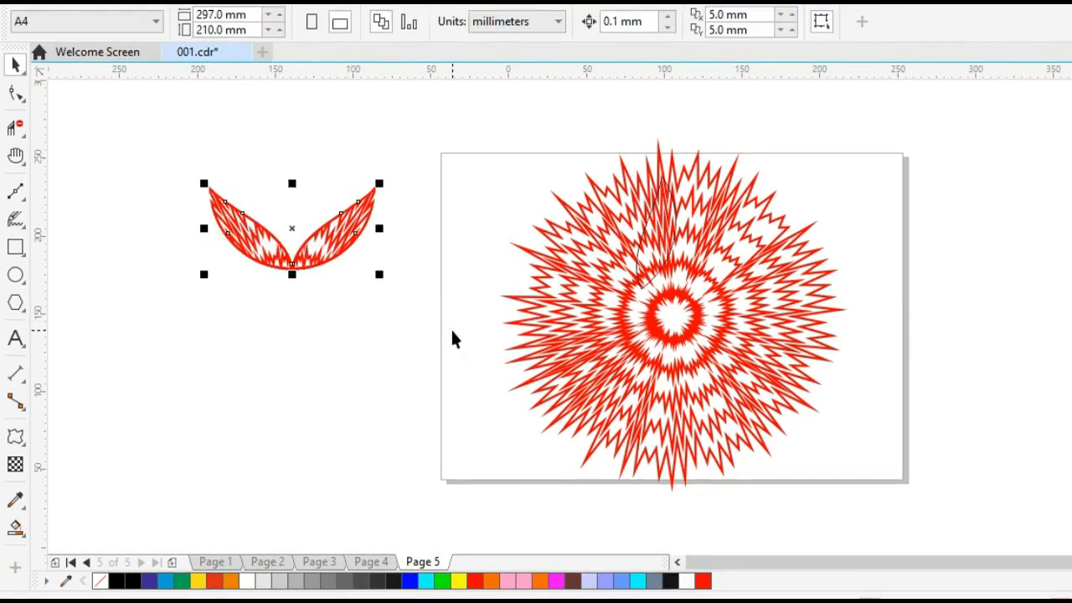
key(ctrl+g)
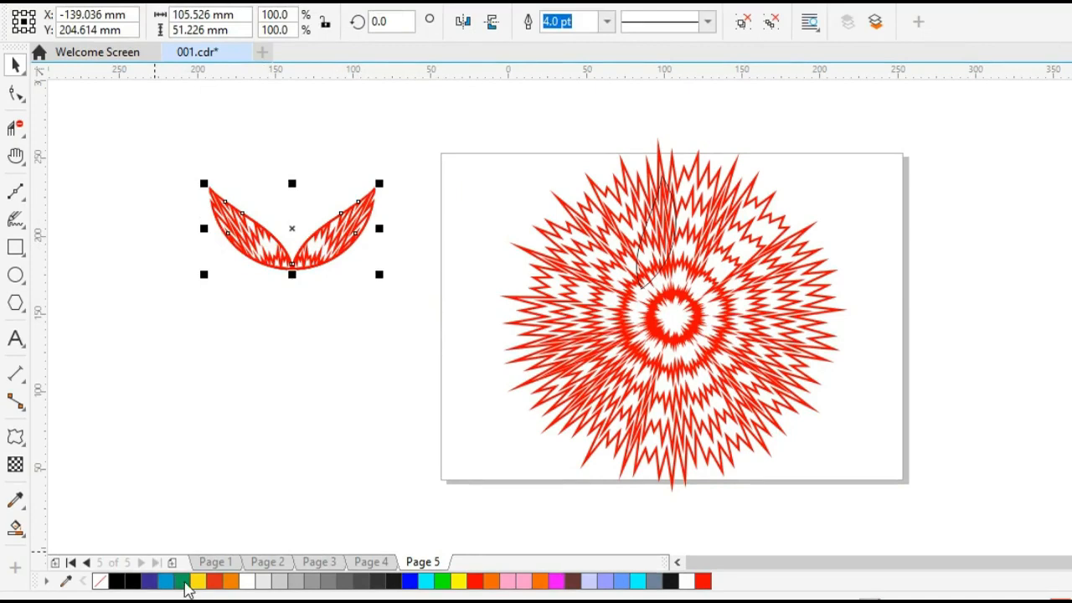
Give the leaf pair a green outline 3.0 pt wide.
right_click(186, 583)
click(607, 21)
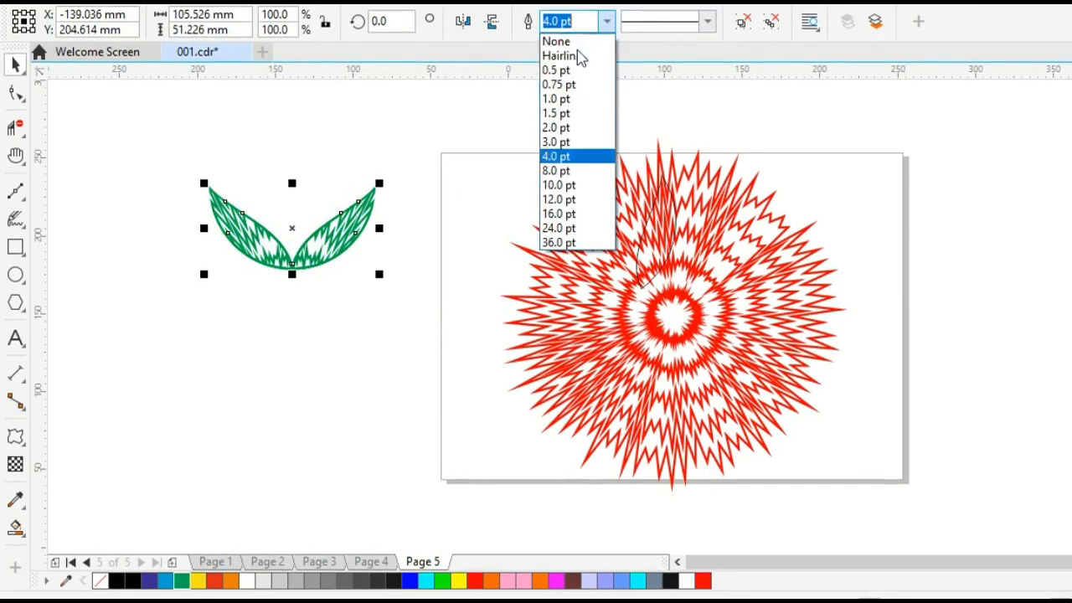
click(557, 141)
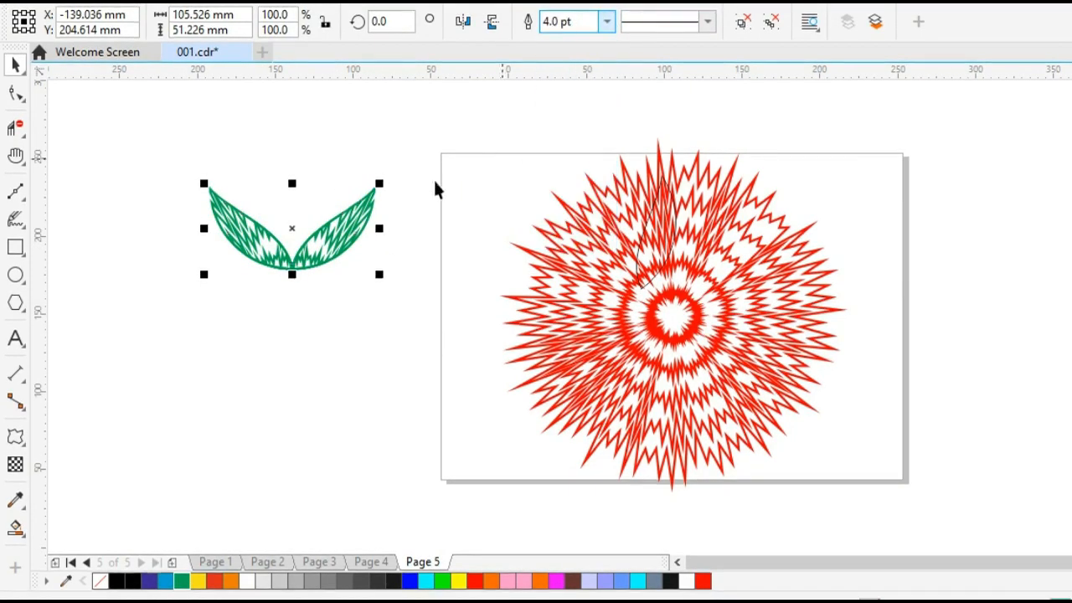
Move the leaf pair above the page's upper-left edge and place a copy of the red flower left of the page.
drag(306, 260, 553, 154)
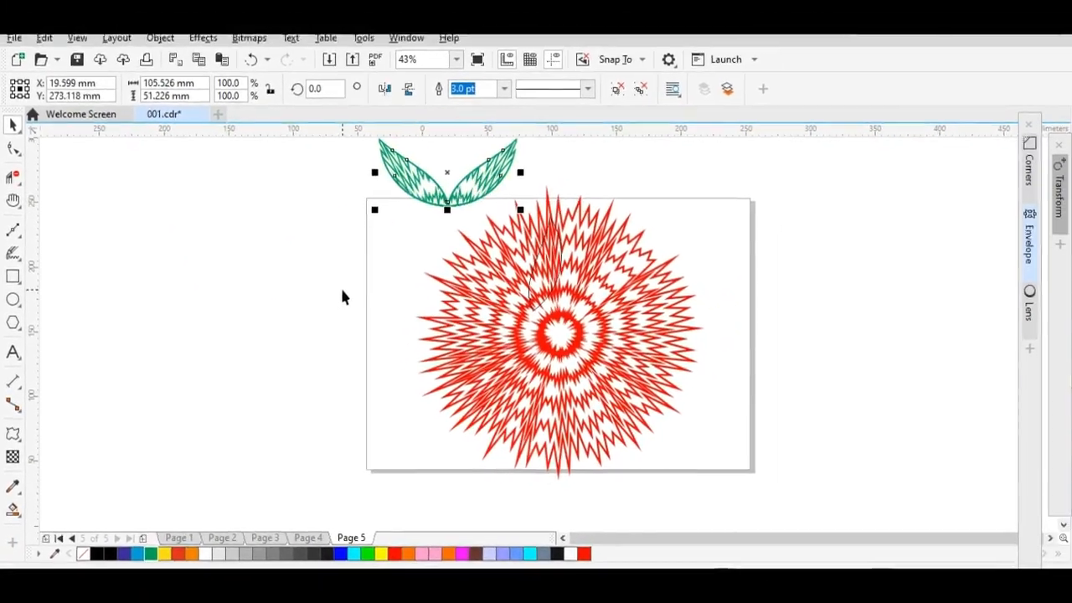
drag(550, 340, 289, 189)
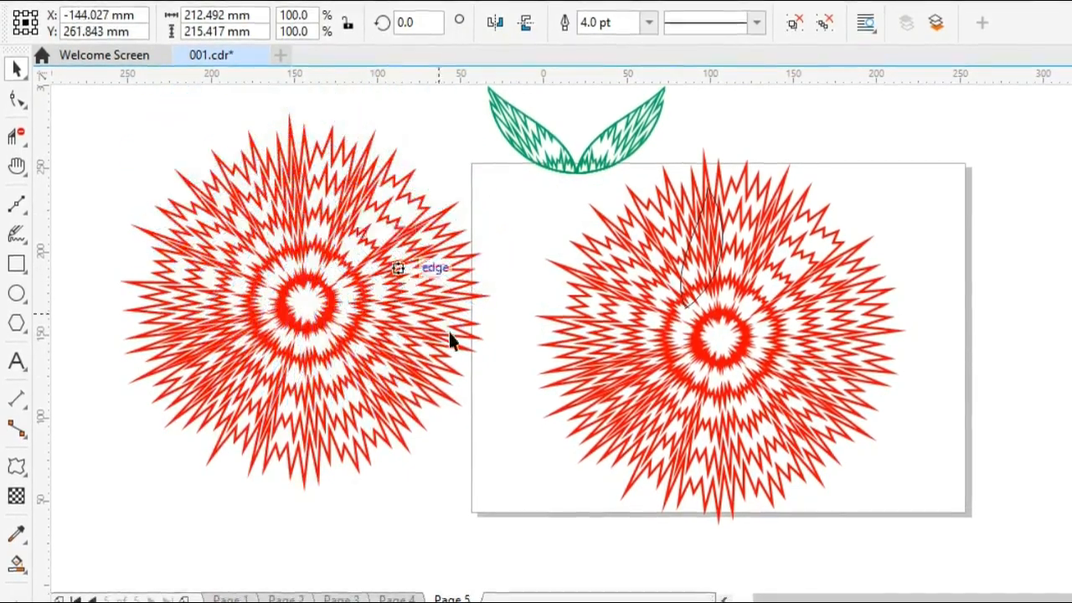
click(511, 371)
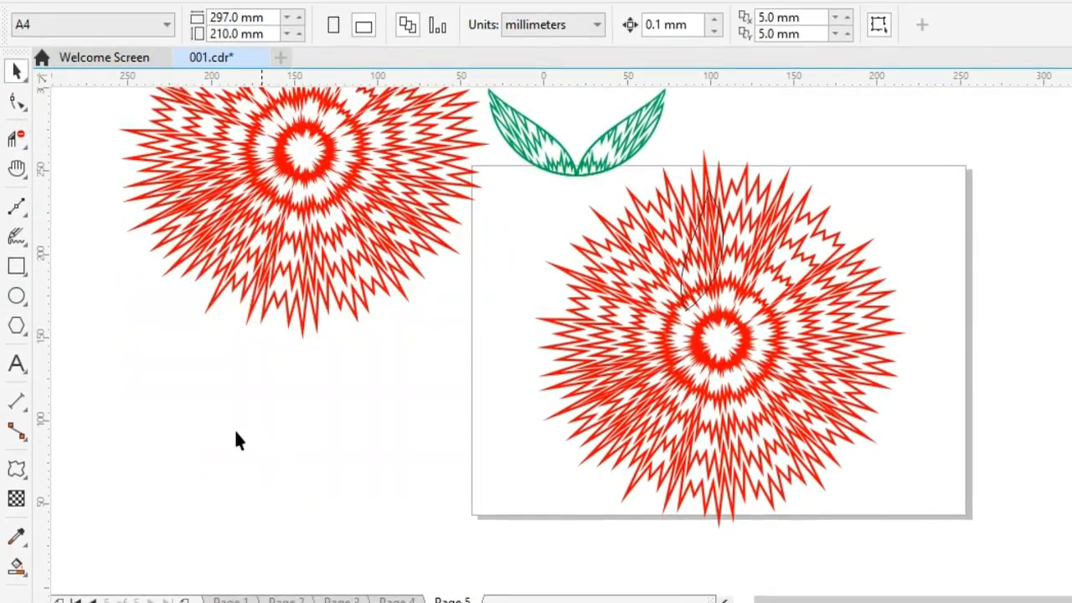
Draw a five-sided polygon about 206 × 195 mm left of the page, overlapping the copied flower's lower part.
click(15, 326)
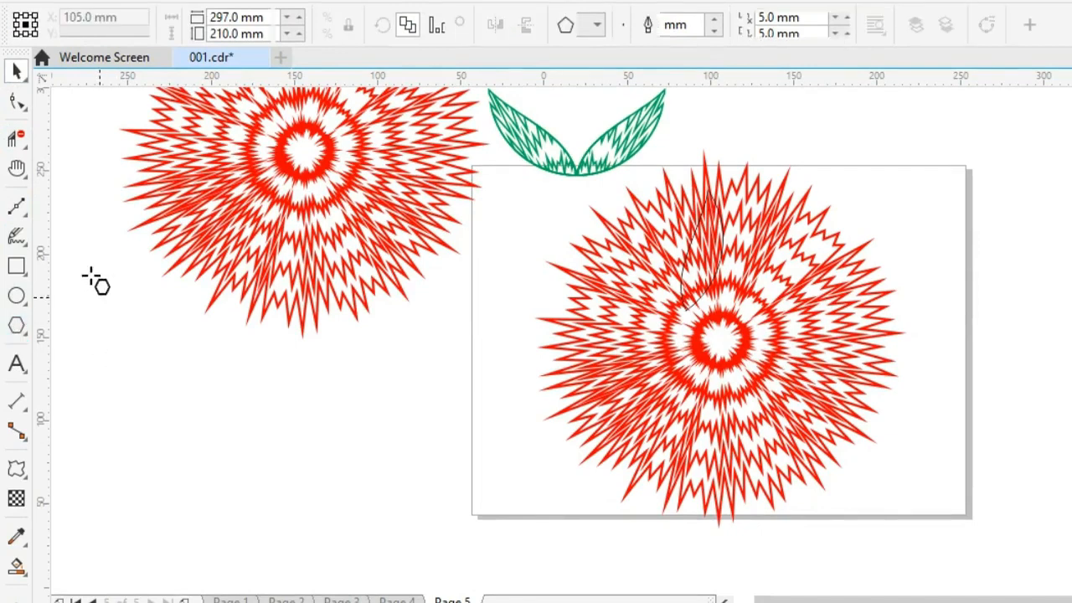
drag(69, 237, 438, 509)
key(space)
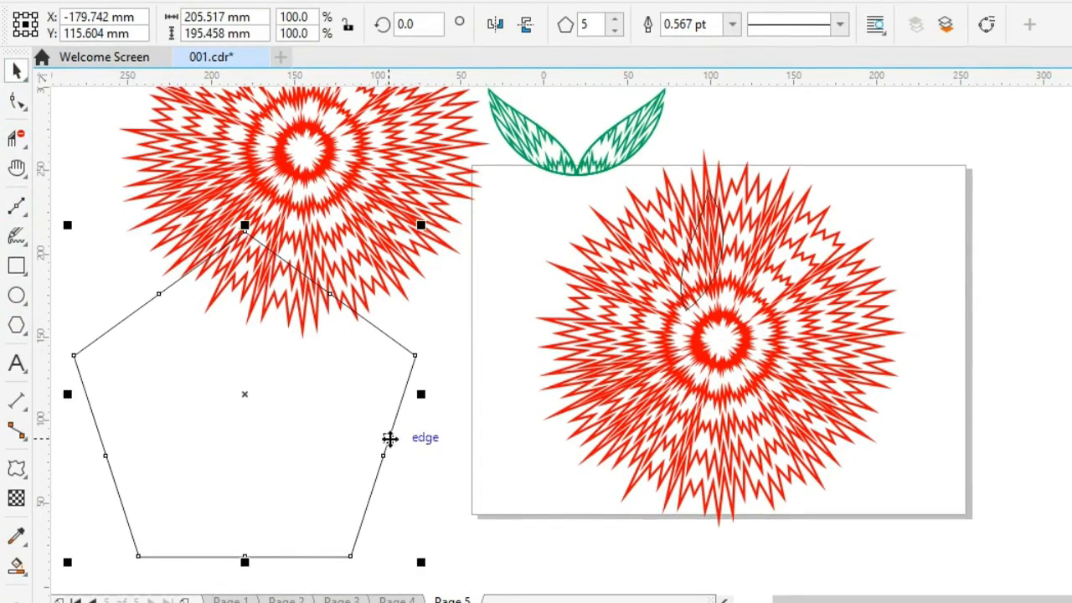
Place a copy of the pentagon over the red flower on the page.
drag(218, 404, 714, 381)
key(h)
drag(424, 415, 462, 457)
key(space)
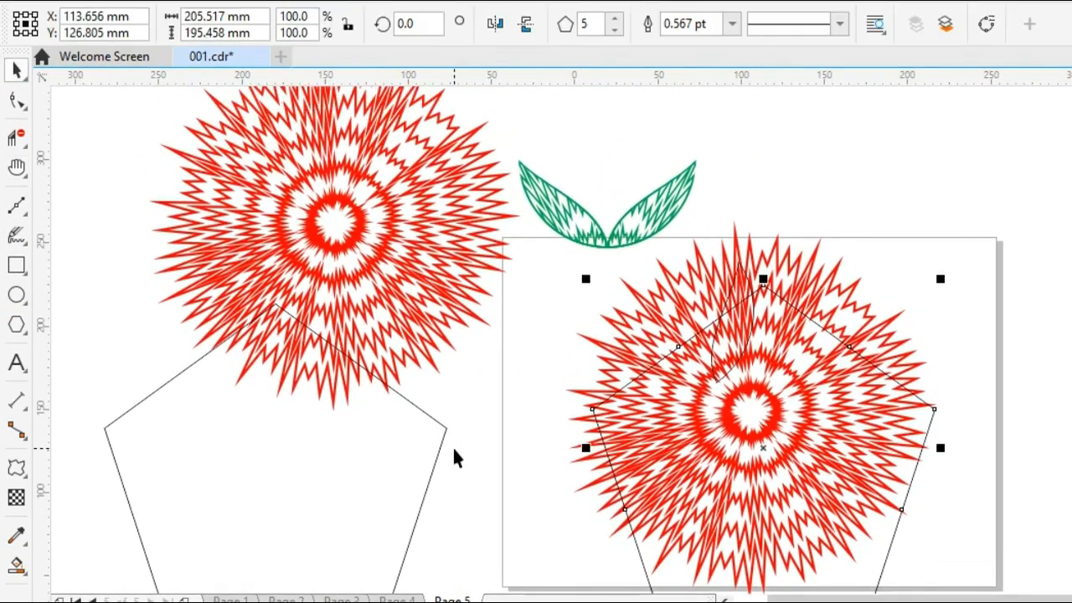
Rotate the original pentagon left of the page slightly clockwise, to about 351.7°.
click(365, 452)
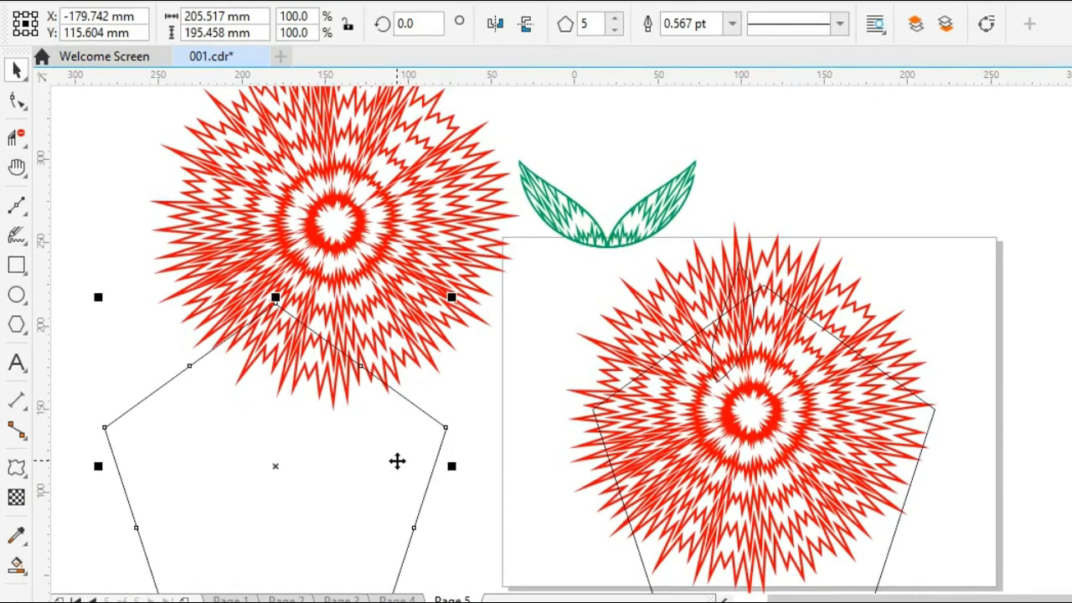
click(397, 460)
drag(461, 293, 480, 325)
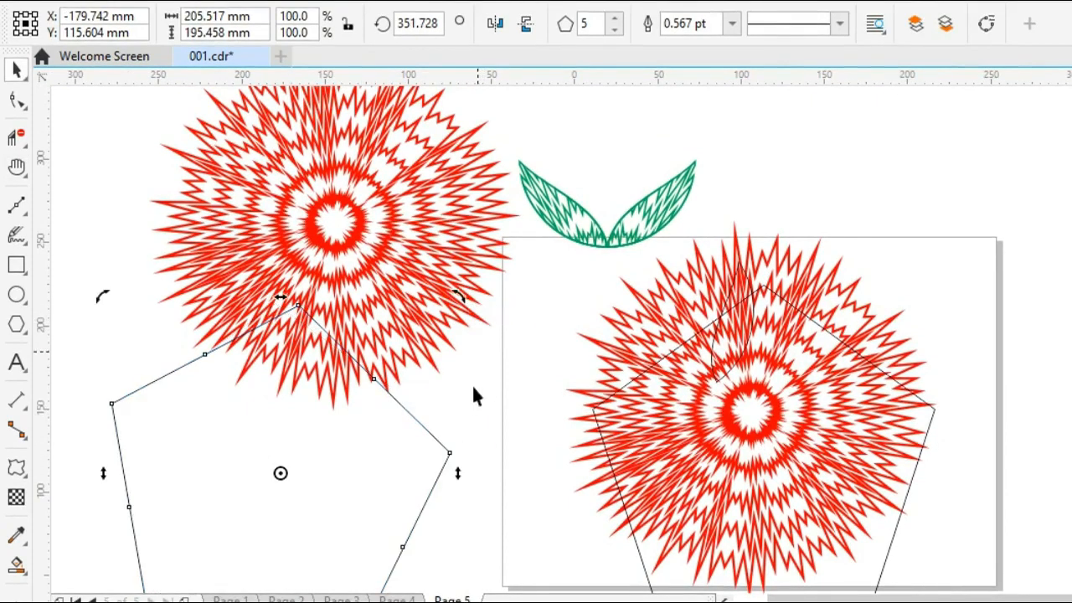
click(436, 465)
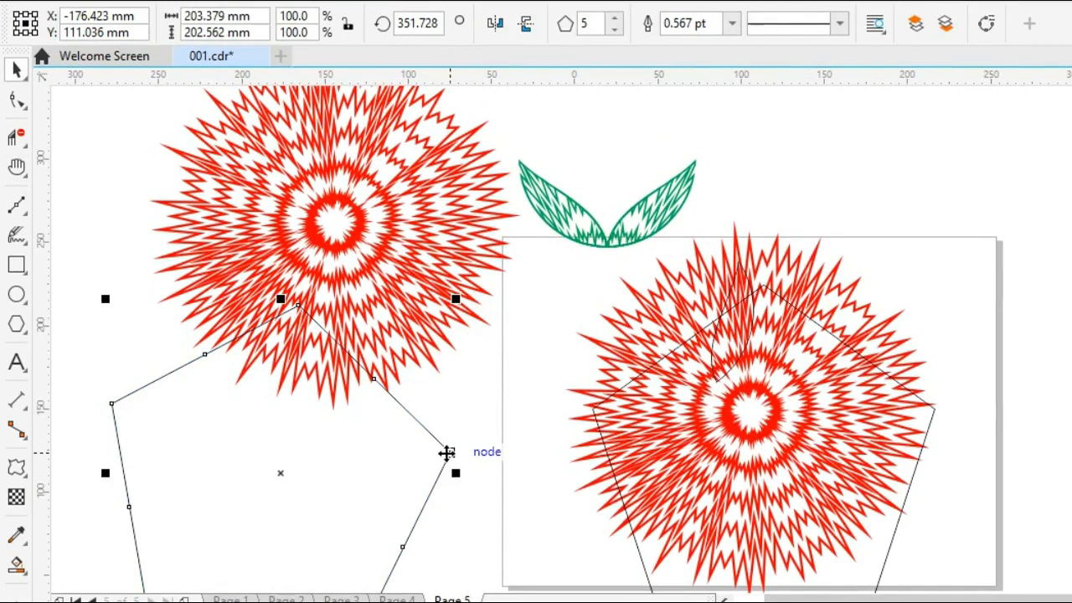
Place the rotated pentagon's corner at the copied flower's centre, cut it out with Back Minus Front, and move the cut flower further left.
drag(447, 453, 334, 222)
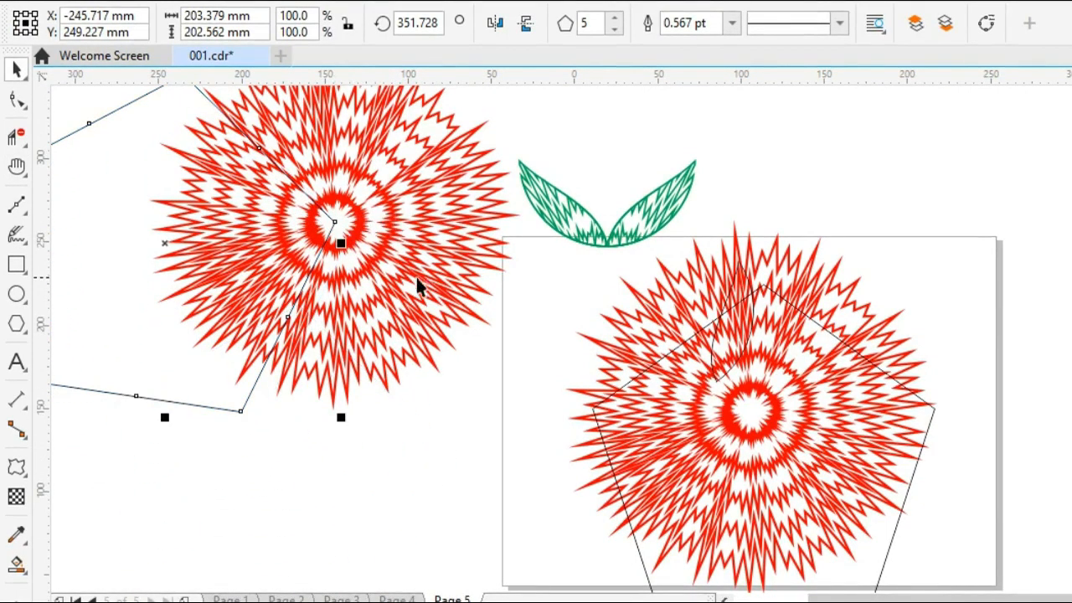
shift+click(401, 293)
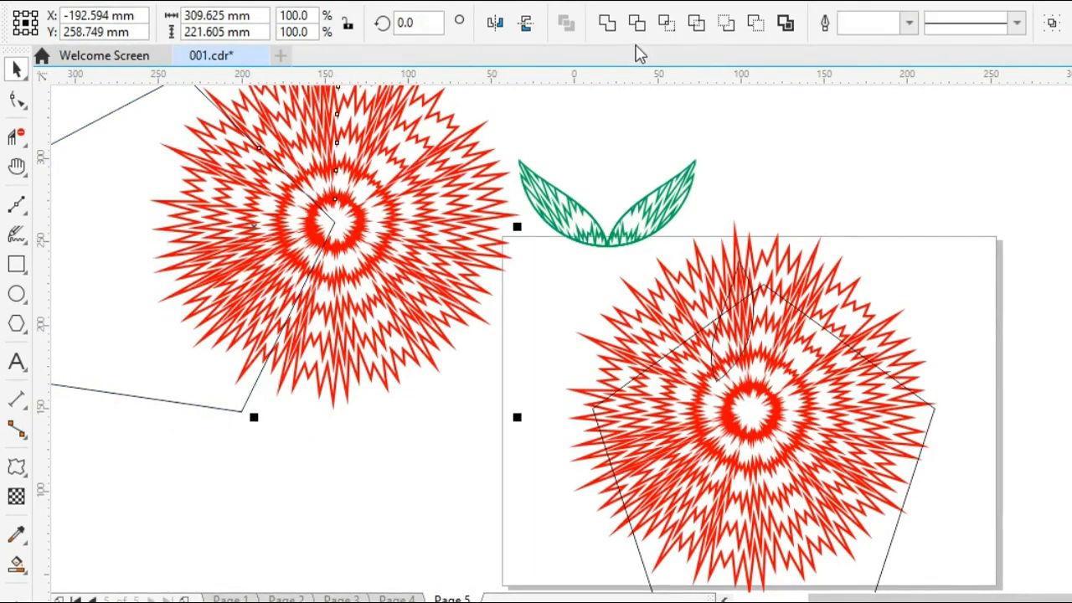
click(754, 23)
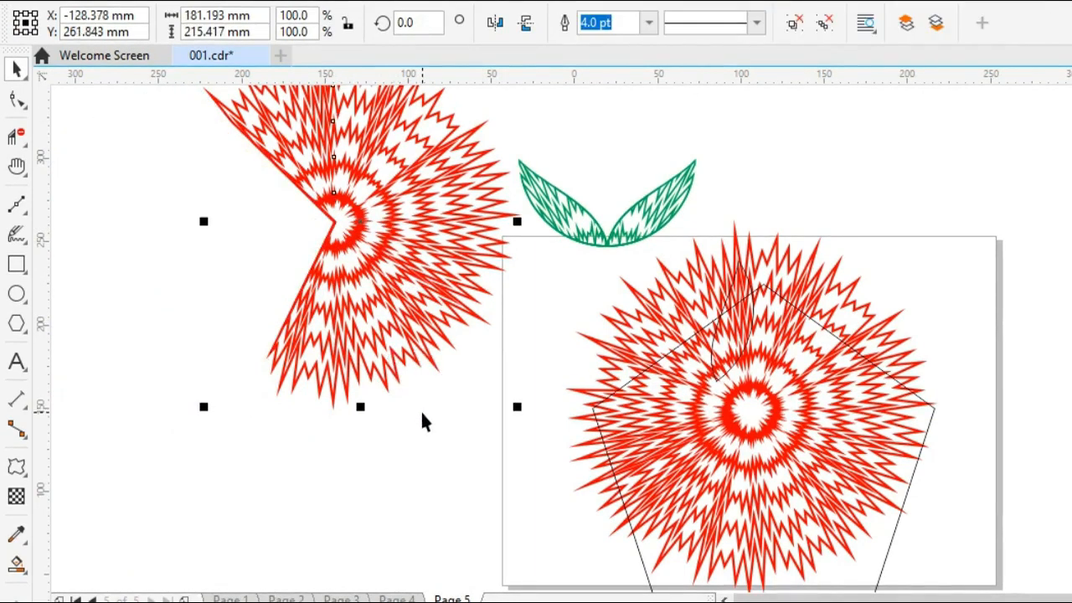
click(422, 356)
click(376, 261)
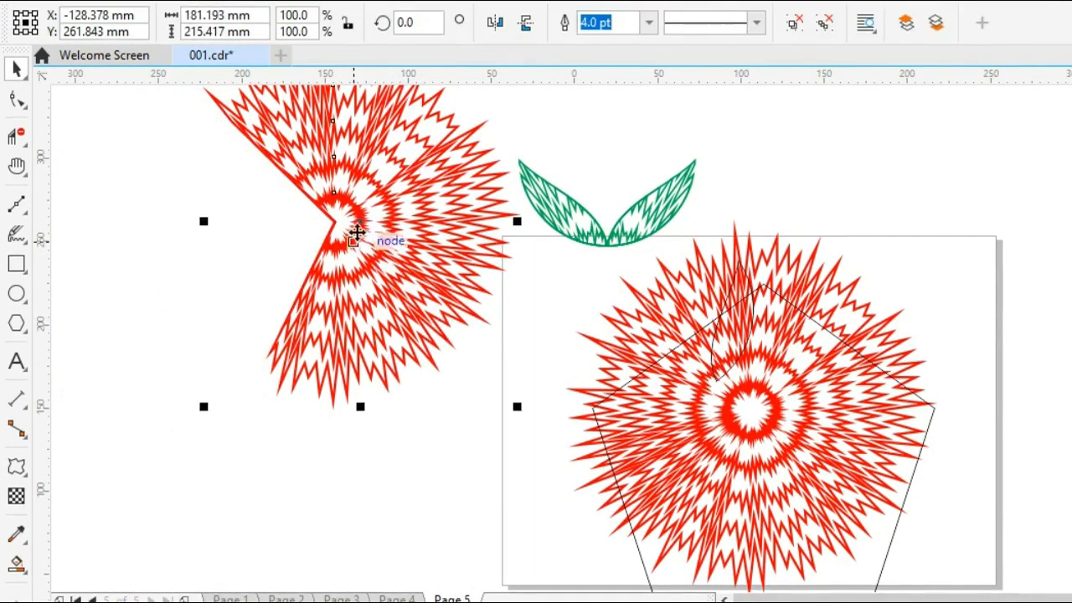
drag(356, 227, 201, 256)
click(639, 430)
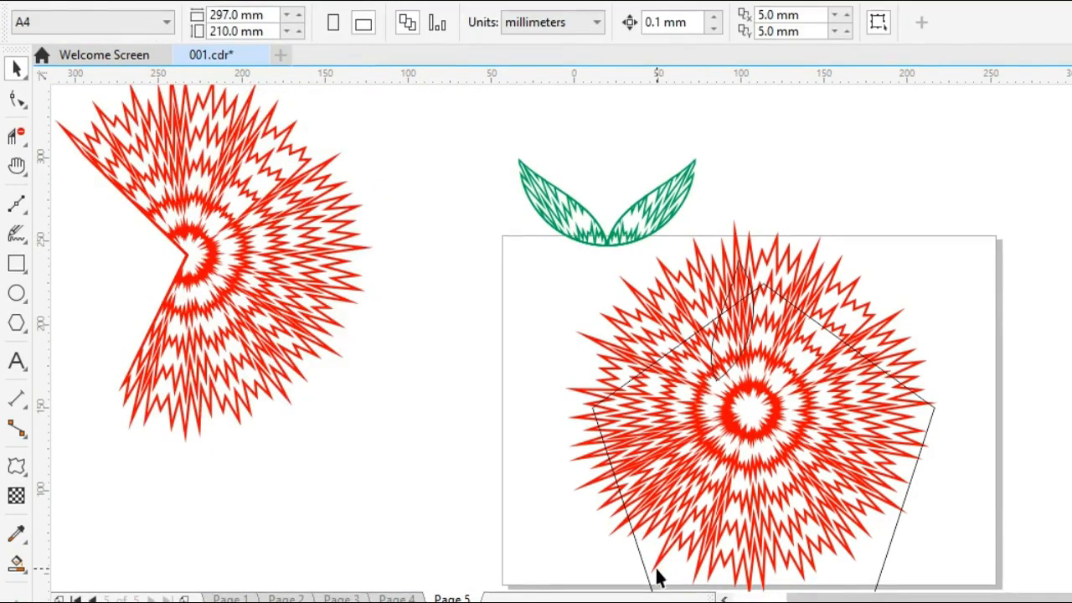
Move the pentagon off the page's flower toward the cut flower and rotate it counterclockwise to about 3.6°.
drag(657, 576, 434, 408)
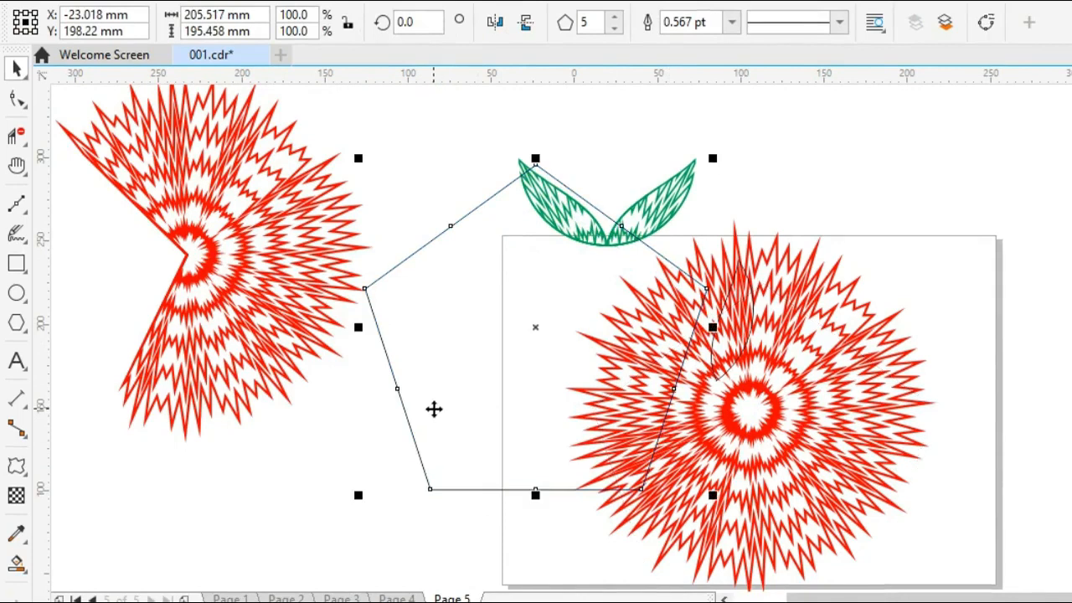
click(447, 396)
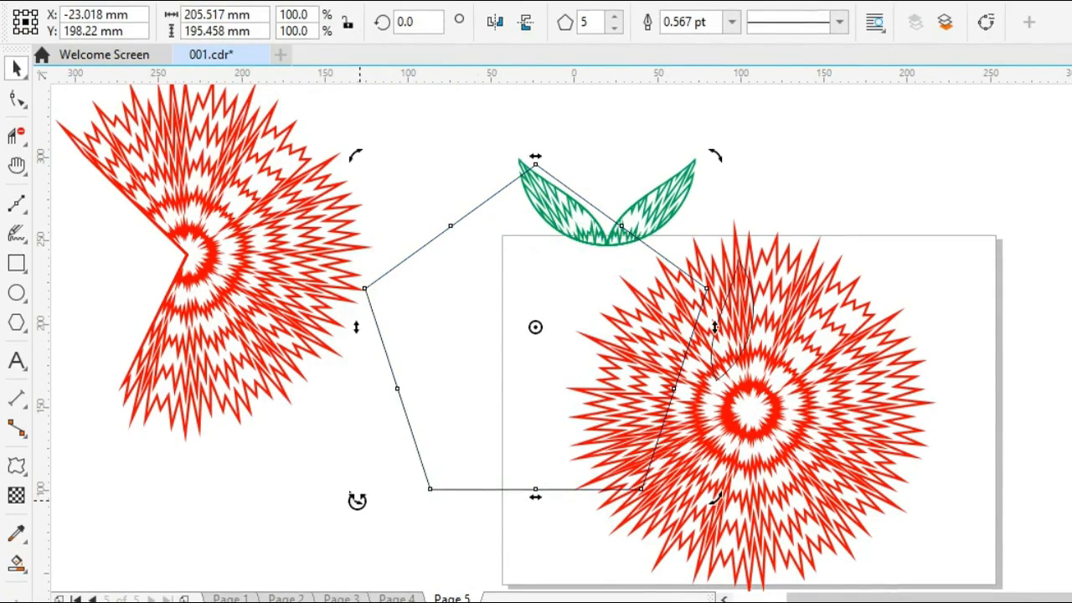
drag(357, 500, 364, 512)
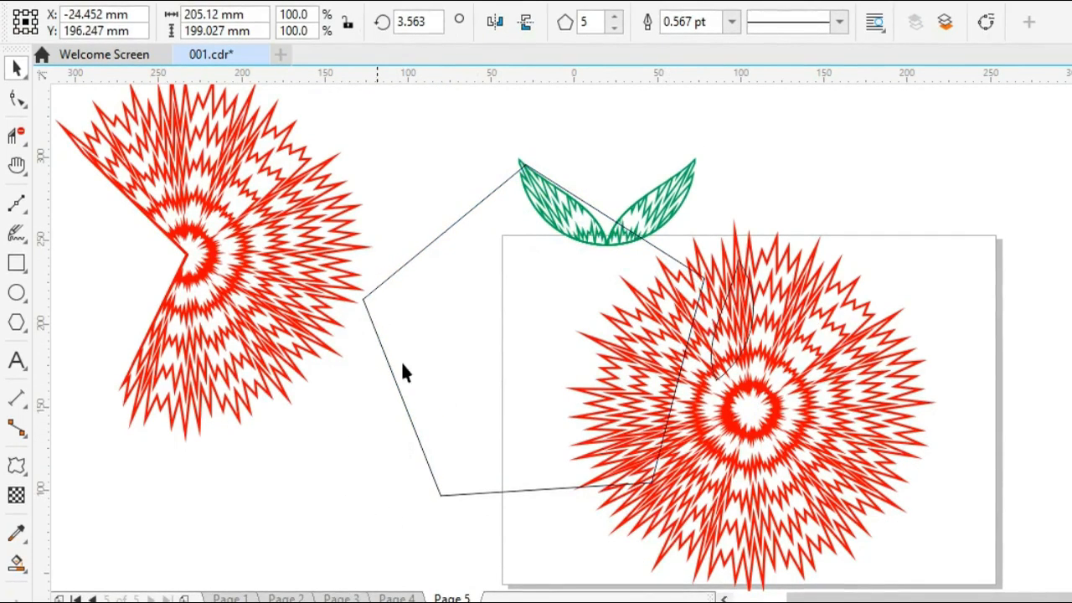
click(363, 311)
Cut the second pentagon out of the copied flower's right side with its corner at the flower's centre, and shift the remainder slightly right.
drag(364, 299, 191, 254)
shift+click(148, 179)
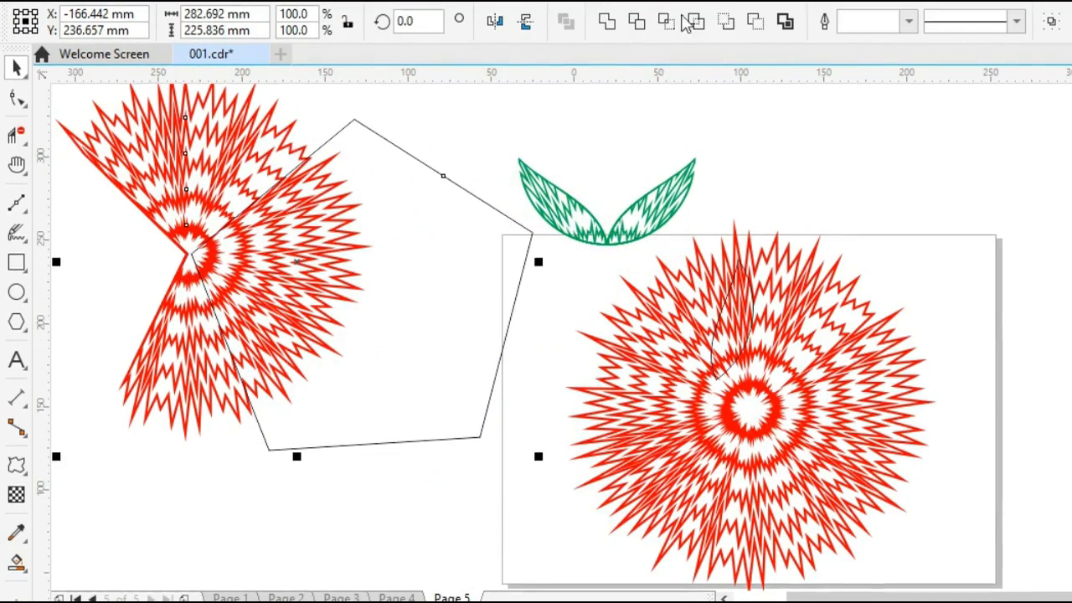
click(755, 23)
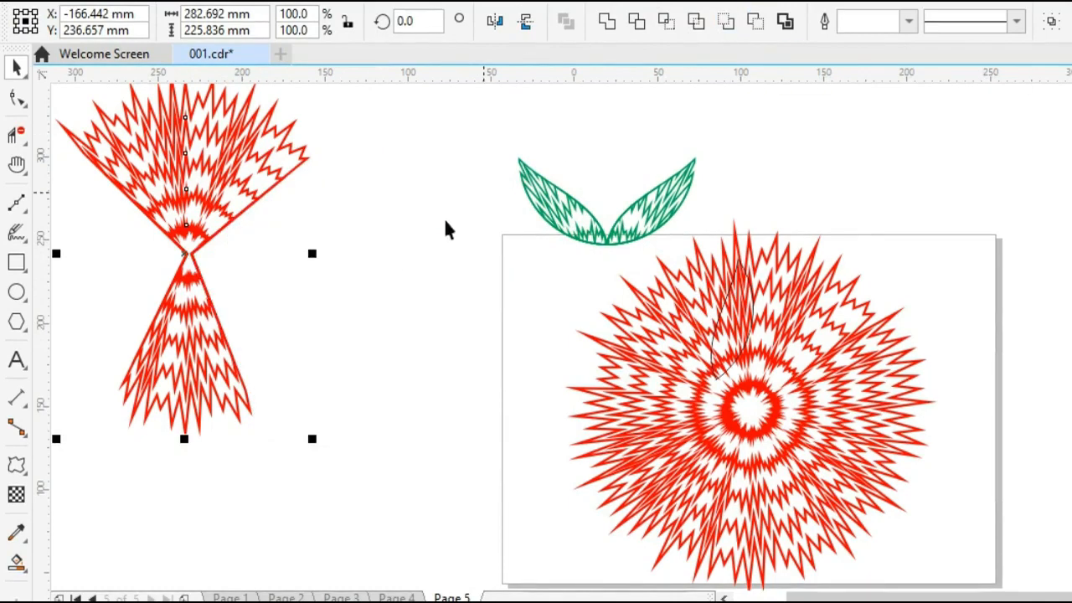
click(385, 252)
drag(201, 236, 266, 241)
click(64, 262)
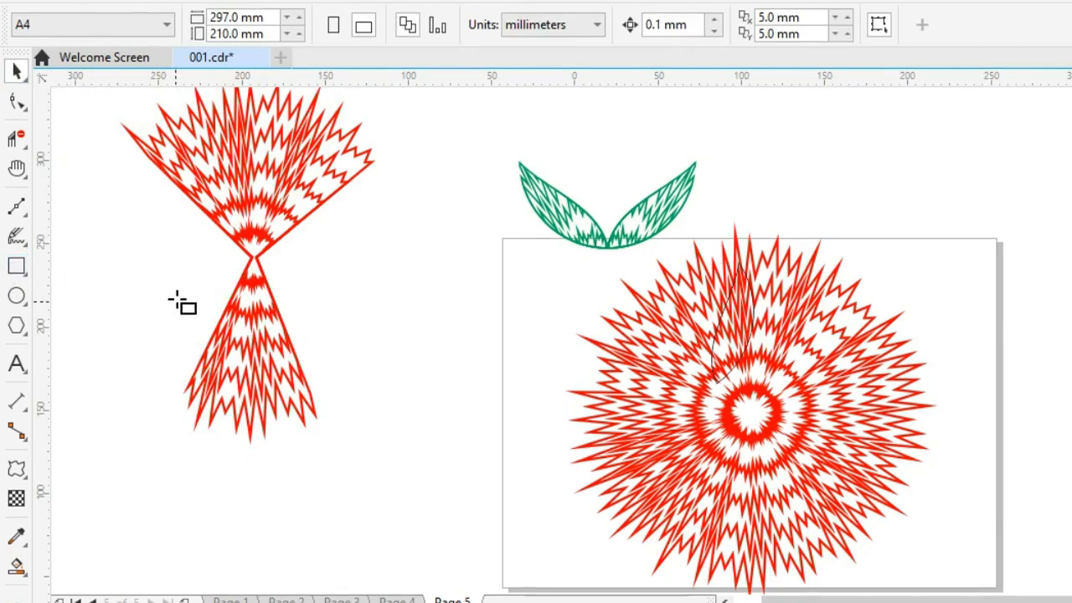
Draw a rectangle about 174 × 128 mm over the cut flower's lower wedge and subtract it with Back Minus Front.
key(F6)
drag(120, 259, 409, 474)
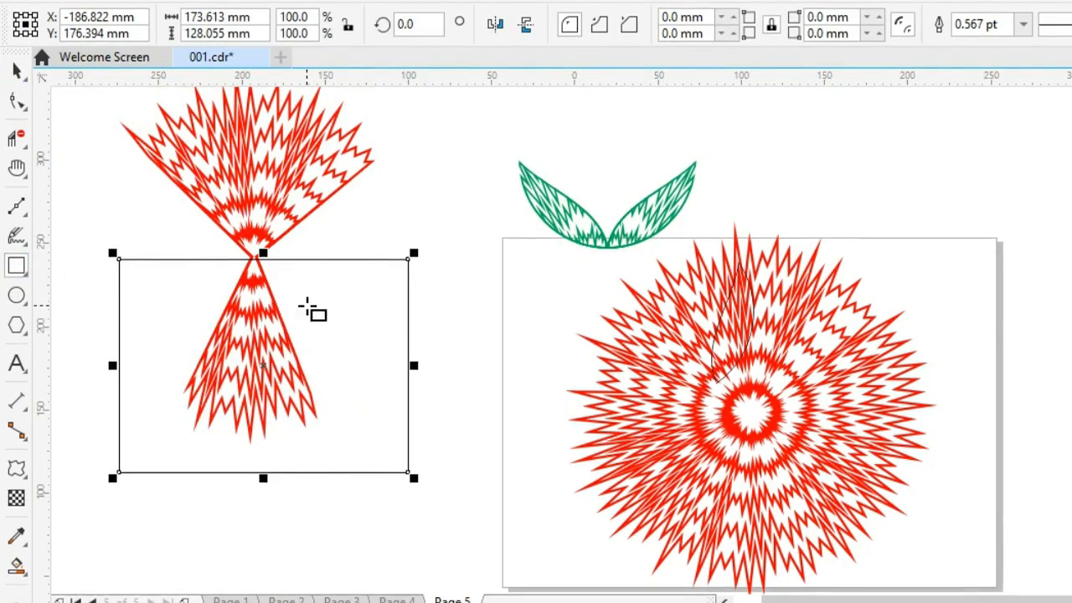
key(space)
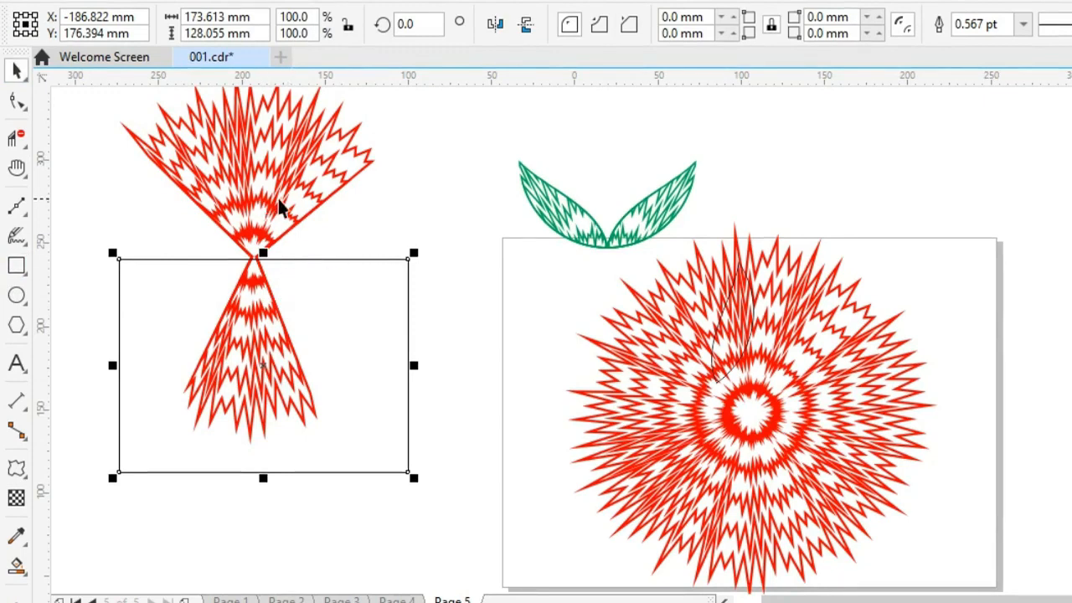
shift+click(237, 186)
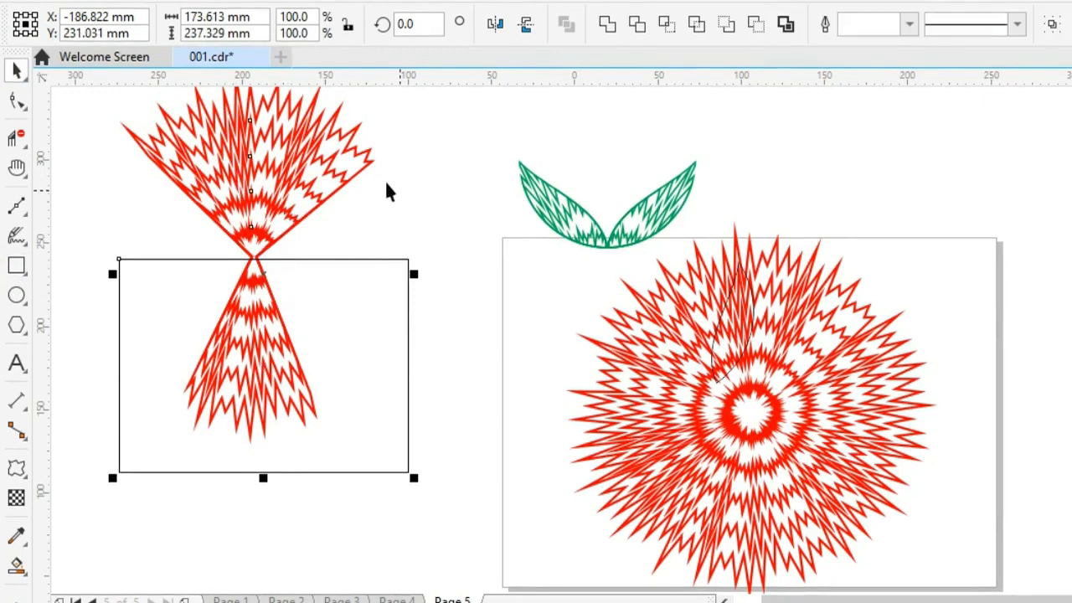
click(756, 32)
Narrow the remaining red fan to 91.1% of its width, about 134 mm, and reposition it left of the page.
drag(276, 199, 327, 291)
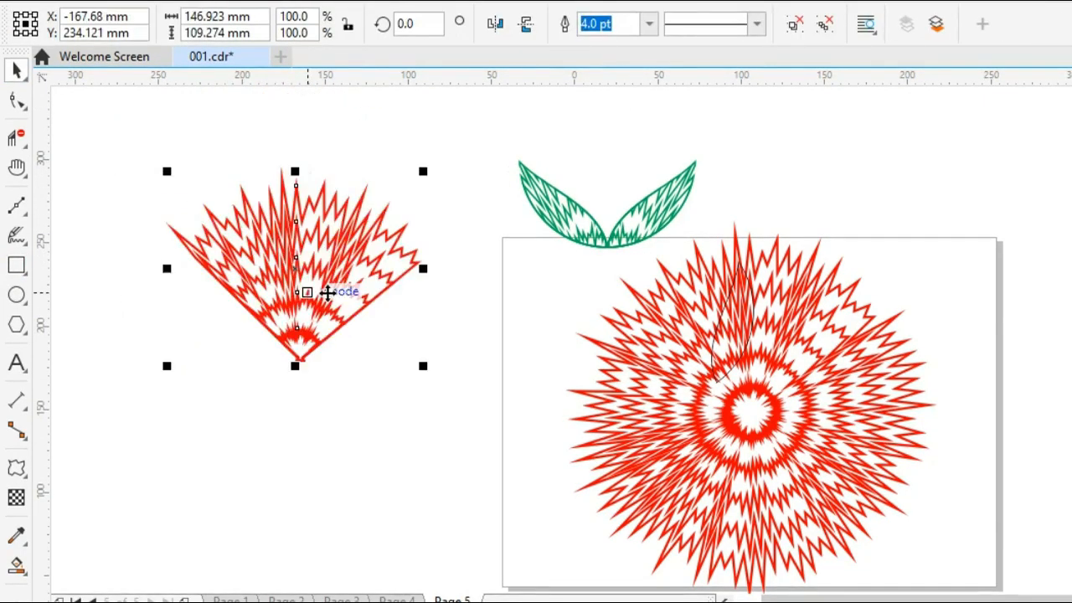
drag(427, 267, 401, 267)
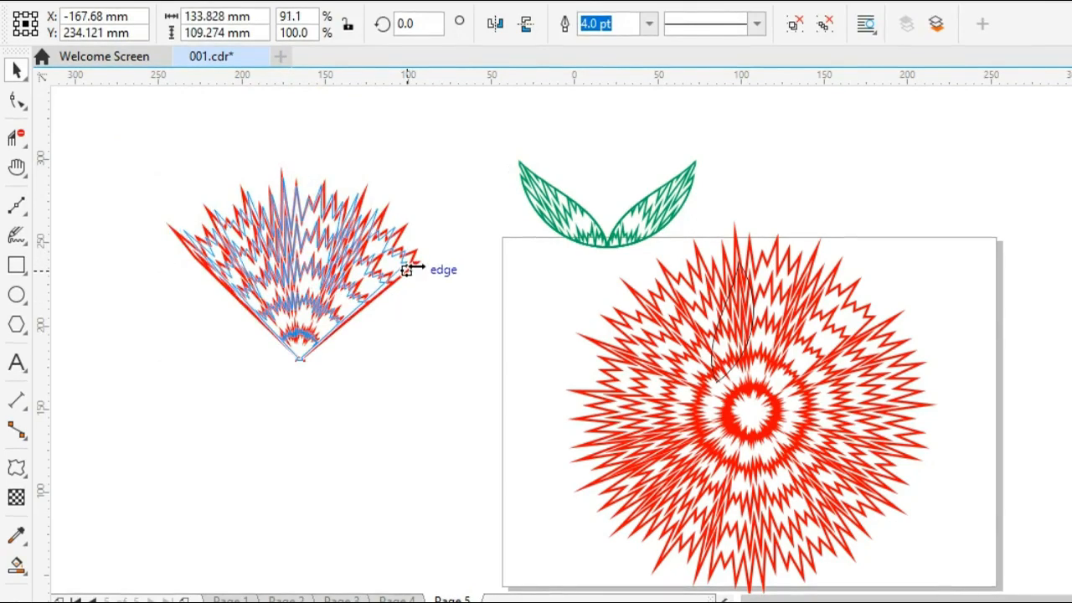
click(326, 290)
drag(327, 297, 379, 250)
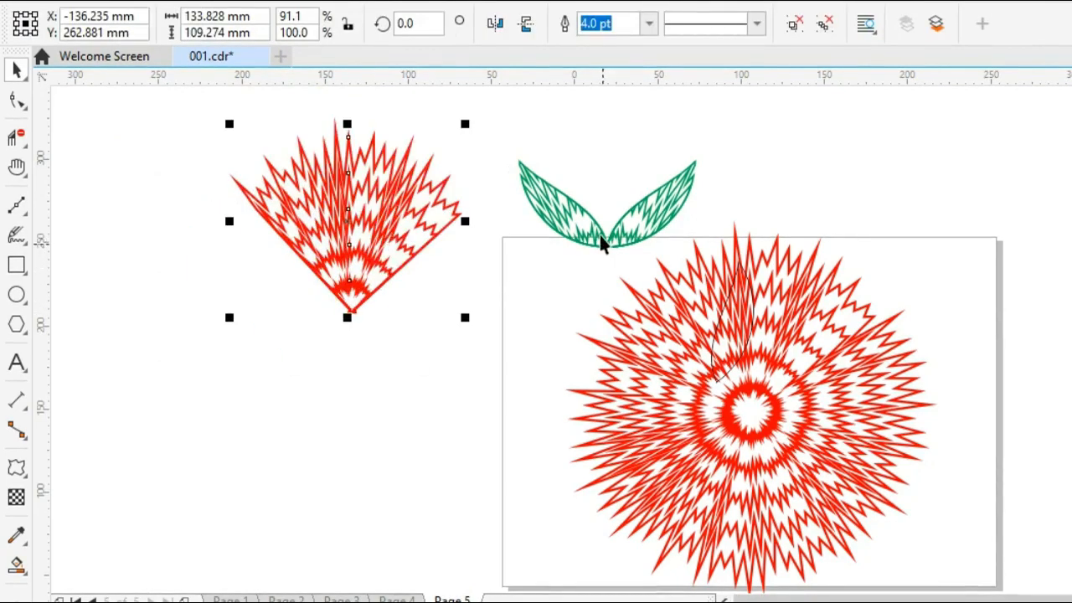
Move the green leaf pair left of the page and place the red fan just above it.
drag(599, 234, 324, 380)
drag(362, 304, 333, 360)
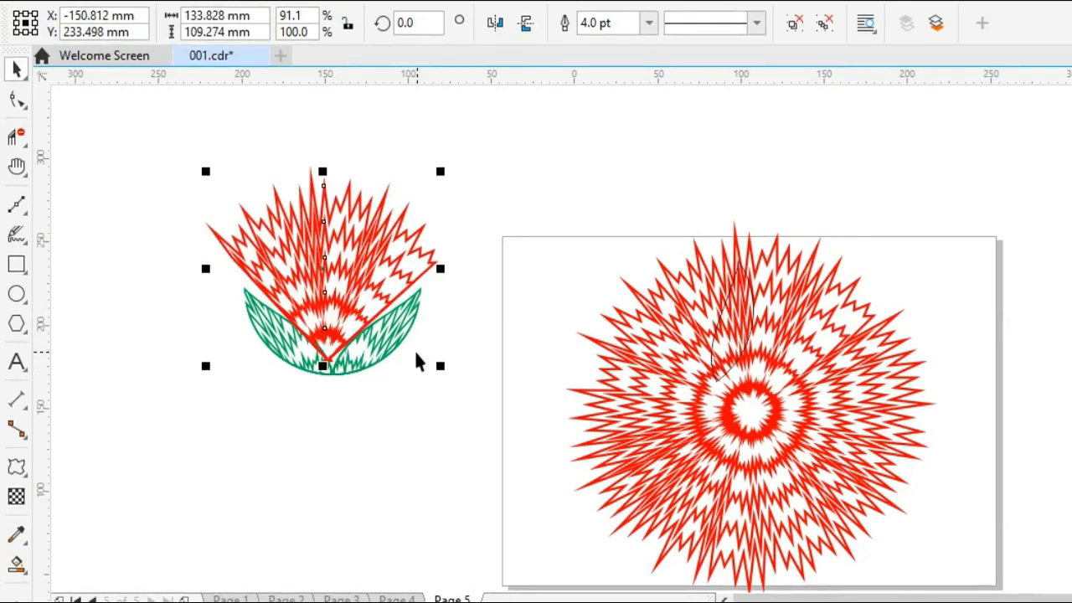
click(368, 356)
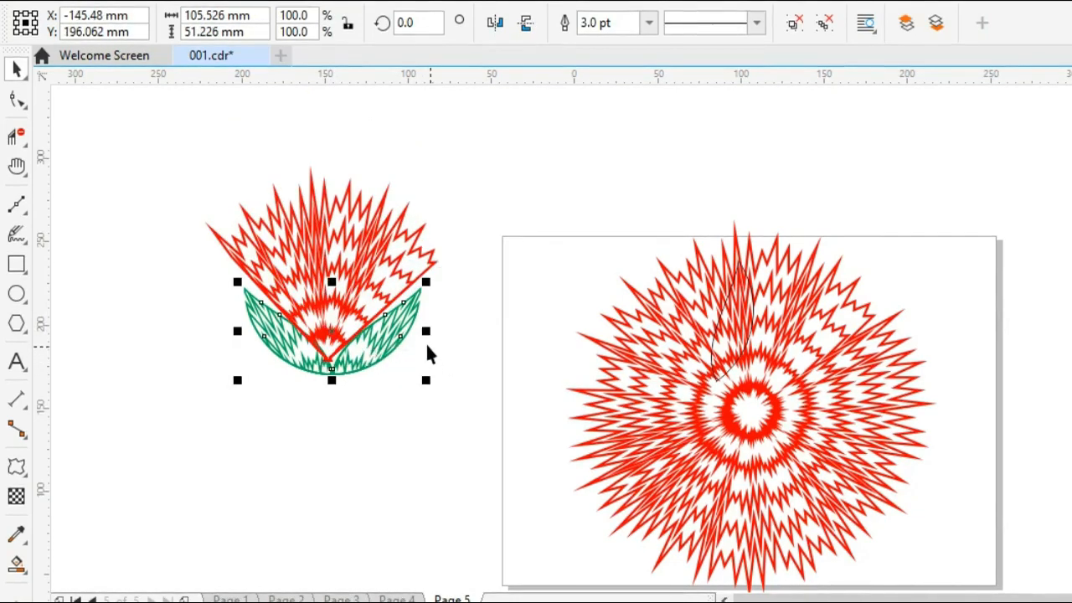
drag(342, 276, 351, 201)
Ungroup the green leaf pair and delete its left leaf.
click(394, 345)
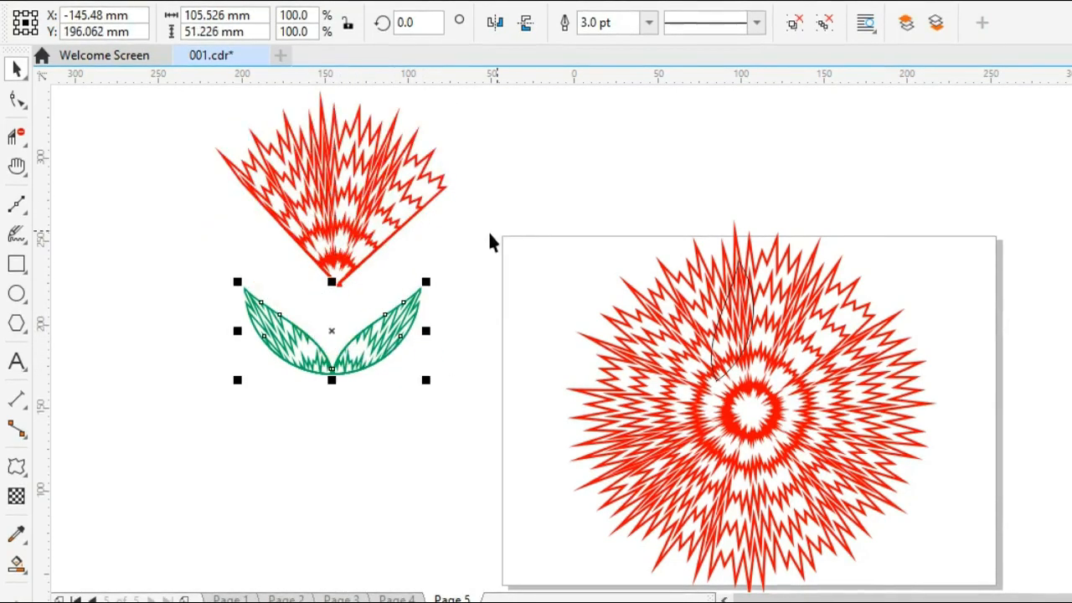
click(795, 25)
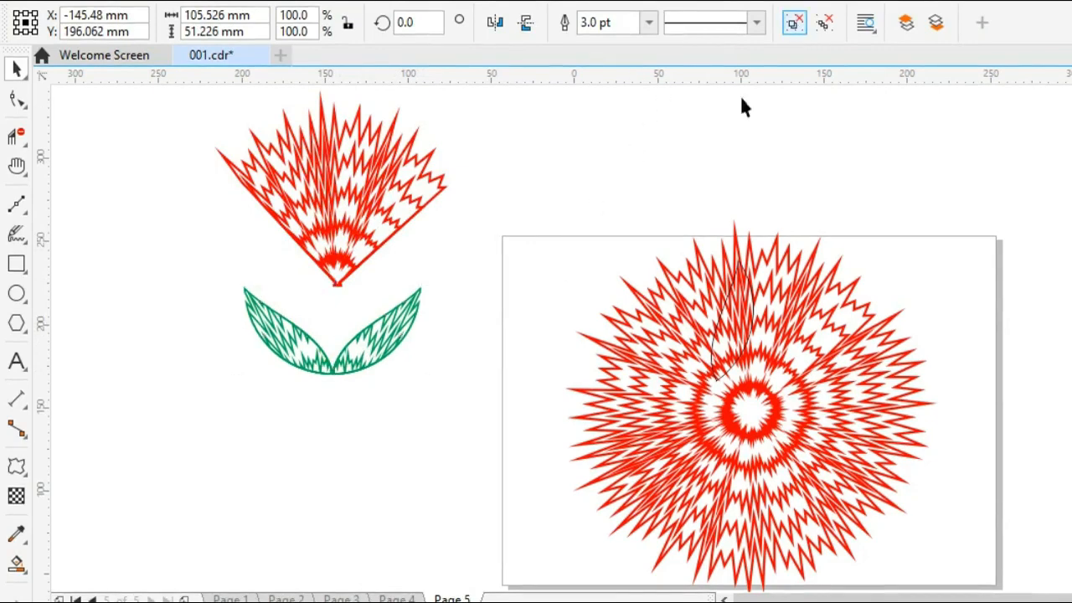
click(343, 375)
key(Delete)
Rotate the remaining leaf flatter and mirror a copy to its left, forming a leaf pair about 120 × 43 mm.
click(393, 341)
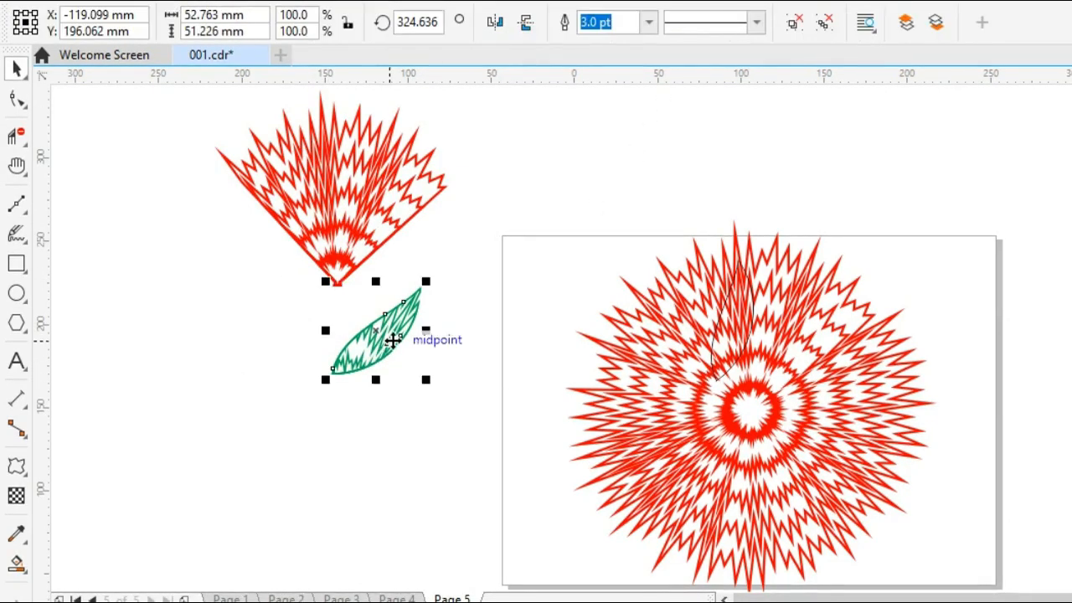
click(392, 340)
drag(428, 285, 233, 327)
click(399, 341)
drag(165, 271, 475, 428)
click(445, 424)
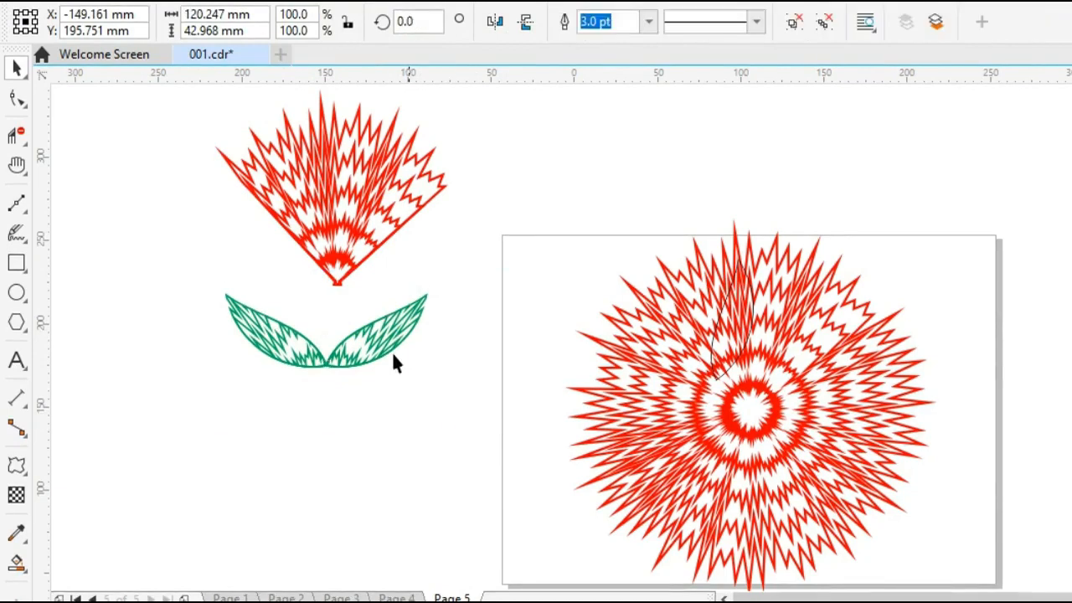
Seat the red fan's tip at the junction of the two leaves and group the fan with the leaves.
click(337, 285)
drag(338, 285, 325, 354)
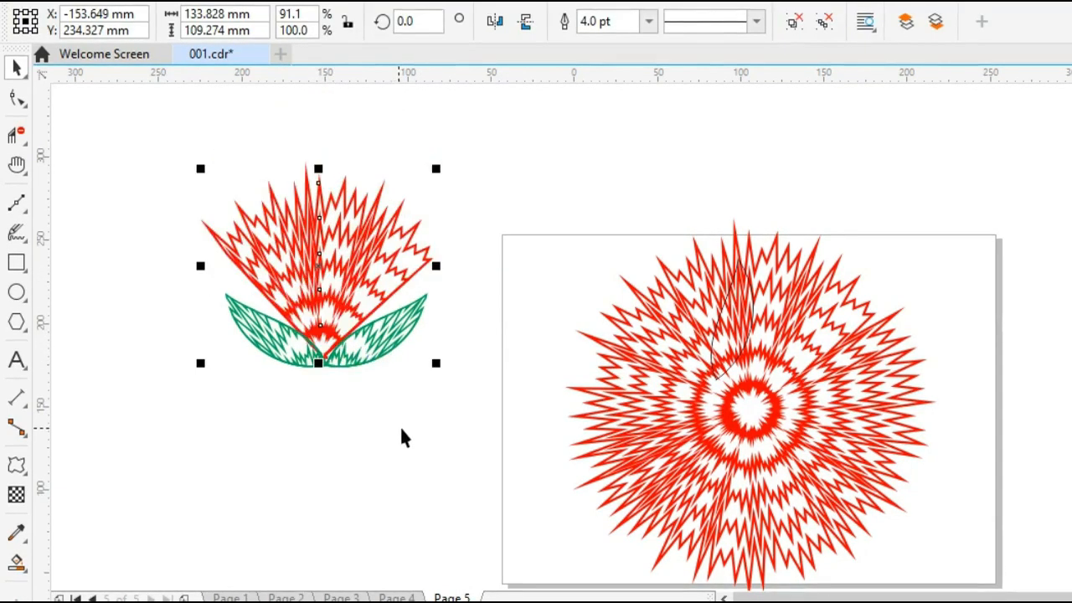
drag(137, 132, 503, 451)
key(ctrl+g)
click(356, 431)
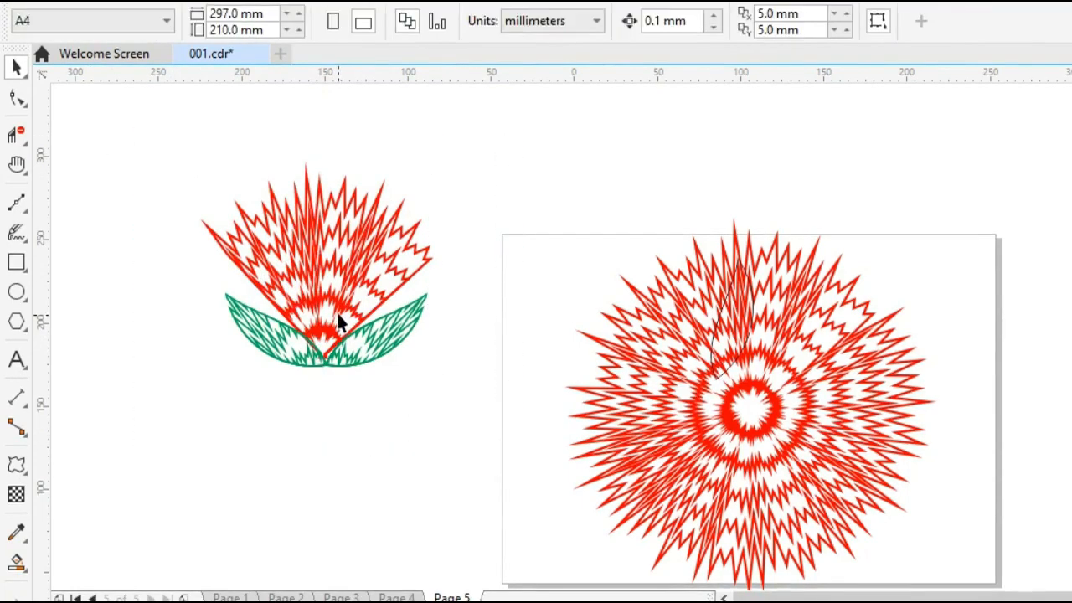
Move the grouped fan flower to the page's upper-left edge, above the large red flower.
drag(339, 311, 634, 203)
drag(547, 227, 547, 225)
click(494, 320)
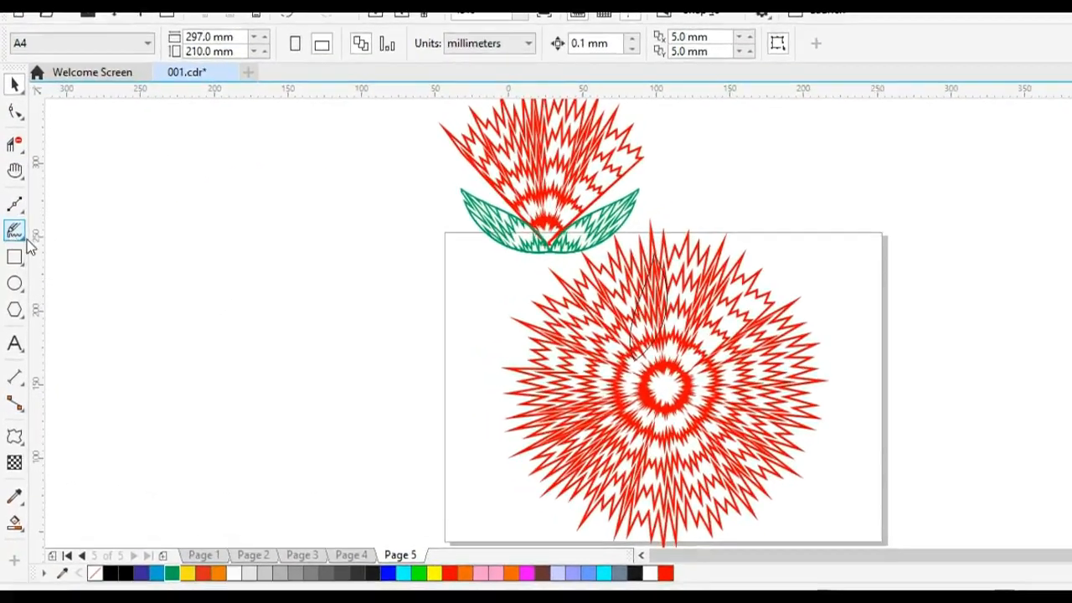
Sketch a freehand branching stem outline about 186 × 247 mm in the empty area left of the page with the LiveSketch tool.
click(12, 255)
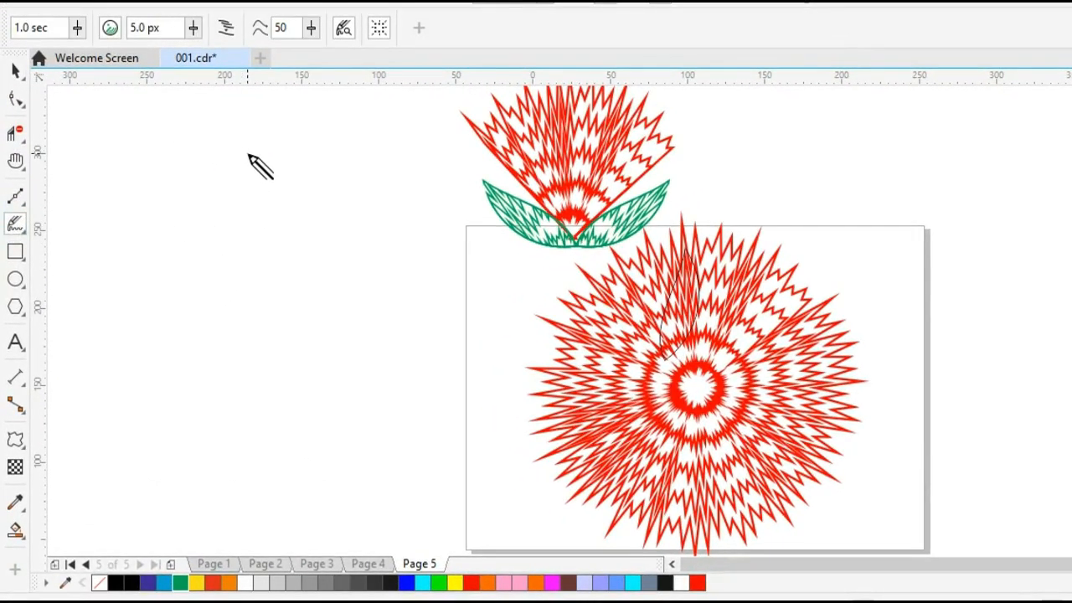
drag(226, 176, 203, 317)
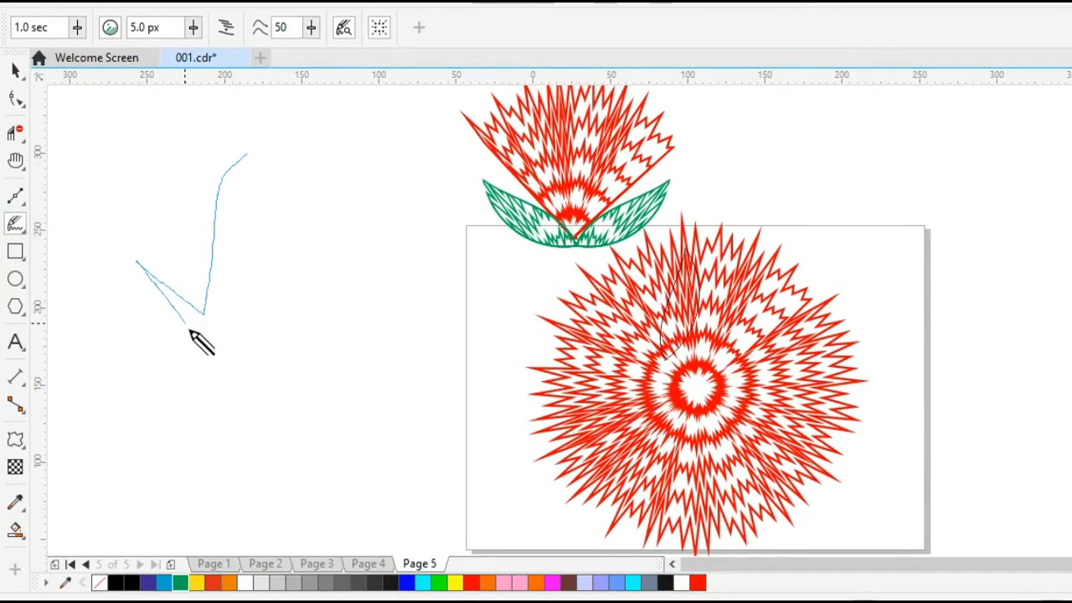
mouse_move(204, 392)
mouse_down()
mouse_move(225, 361)
mouse_move(287, 328)
mouse_up()
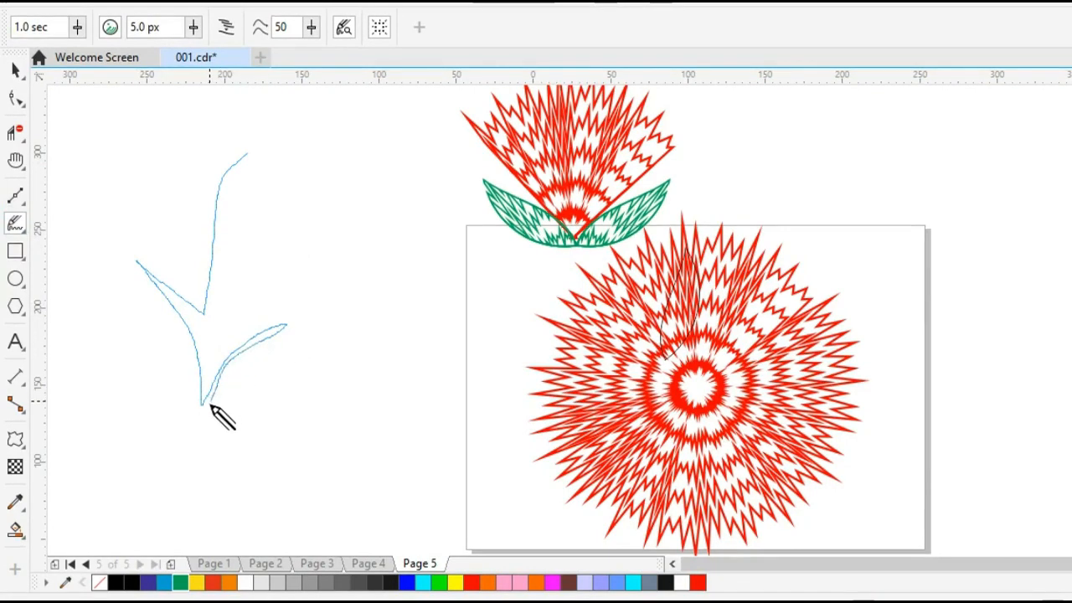
drag(207, 424, 217, 533)
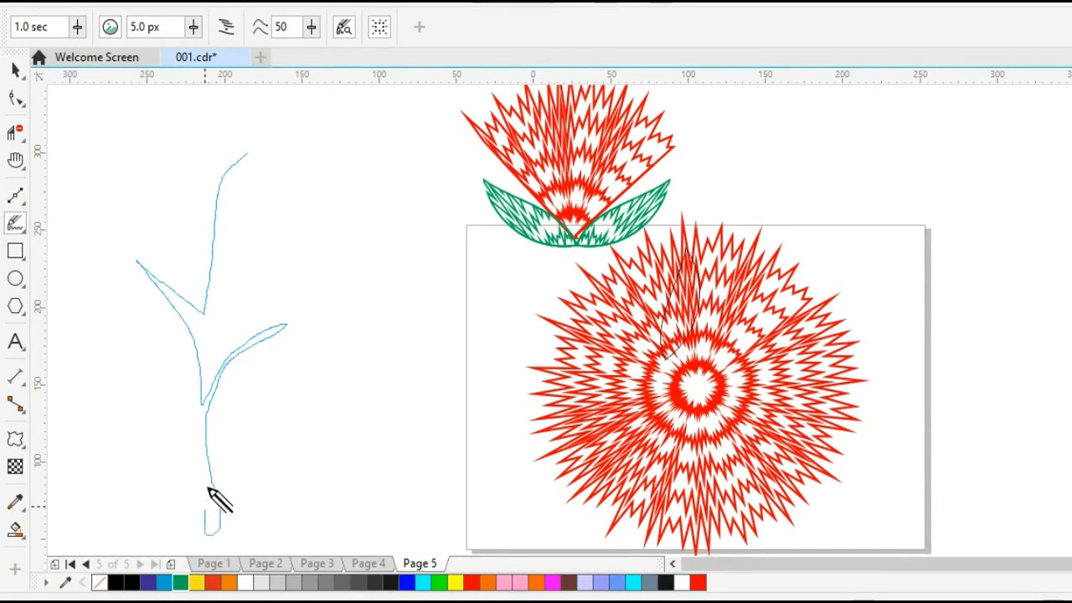
mouse_move(209, 488)
mouse_down()
mouse_move(323, 430)
mouse_move(360, 357)
mouse_move(416, 333)
mouse_move(356, 326)
mouse_move(347, 252)
mouse_move(360, 273)
mouse_move(323, 257)
mouse_move(342, 215)
mouse_move(429, 173)
mouse_up()
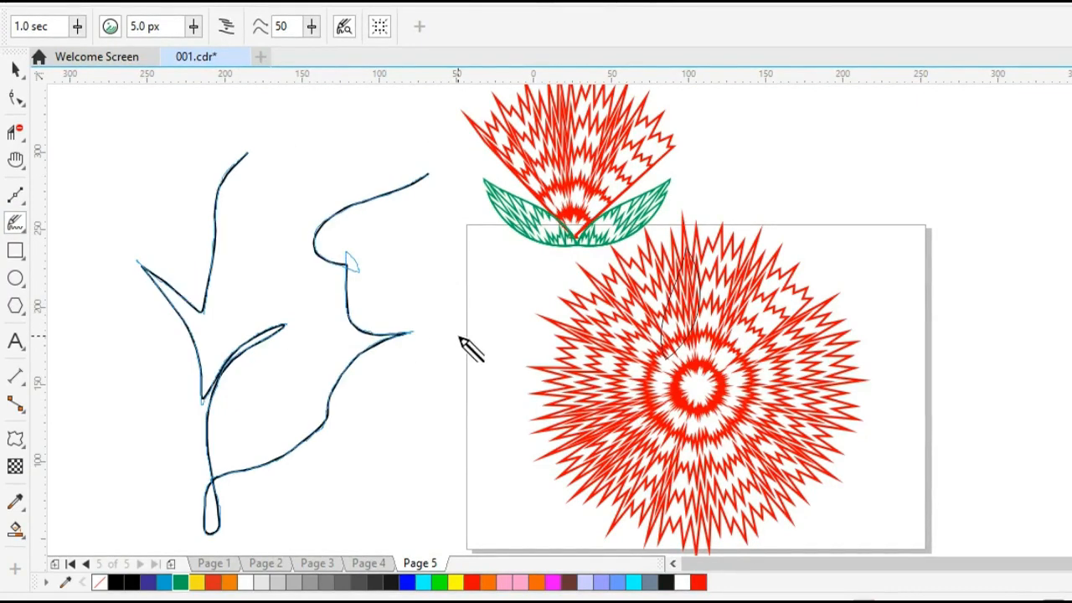
key(space)
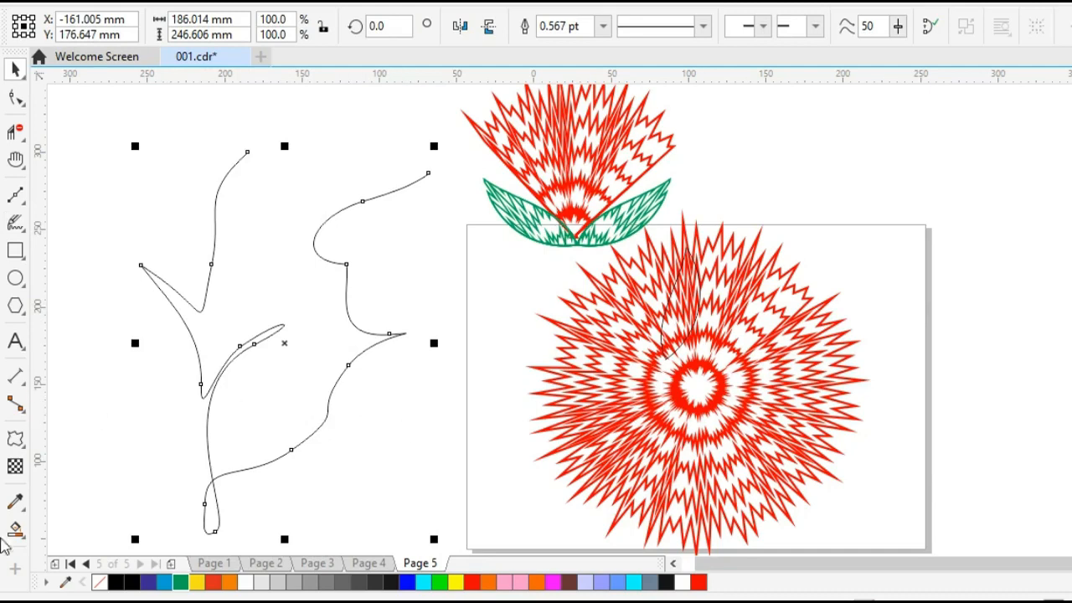
Apply a zipper distortion with amplitude 5 and frequency 40 to the sketched stem outline.
click(15, 438)
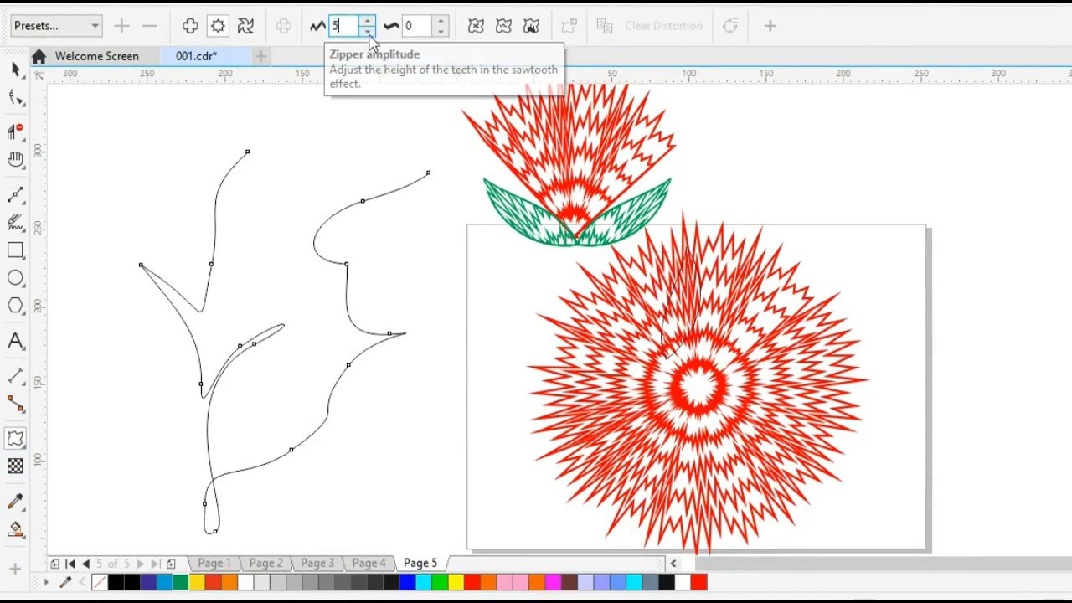
text(5)
text(40)
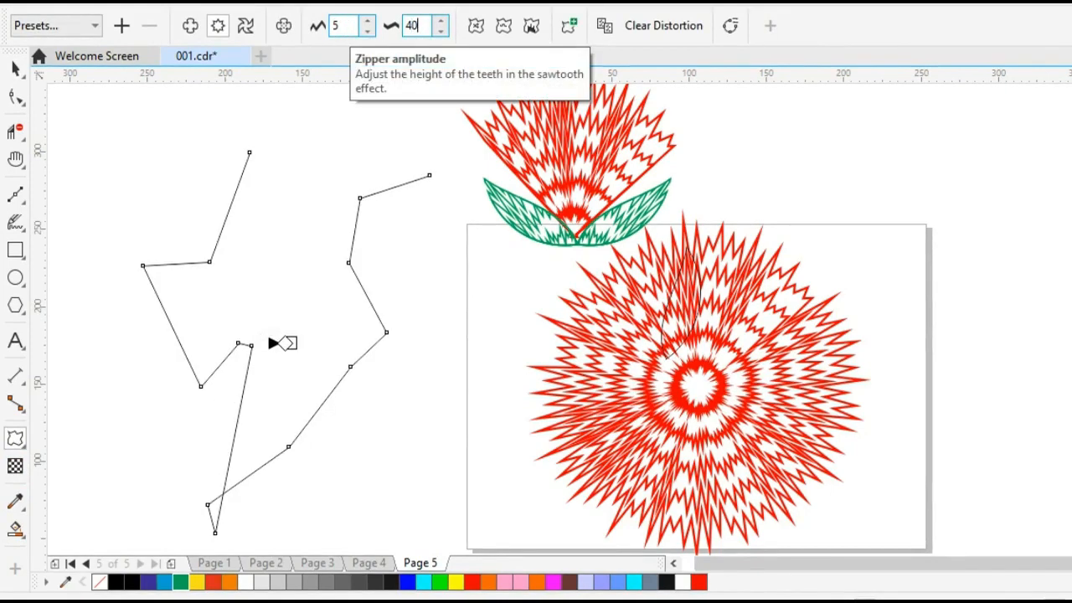
key(Return)
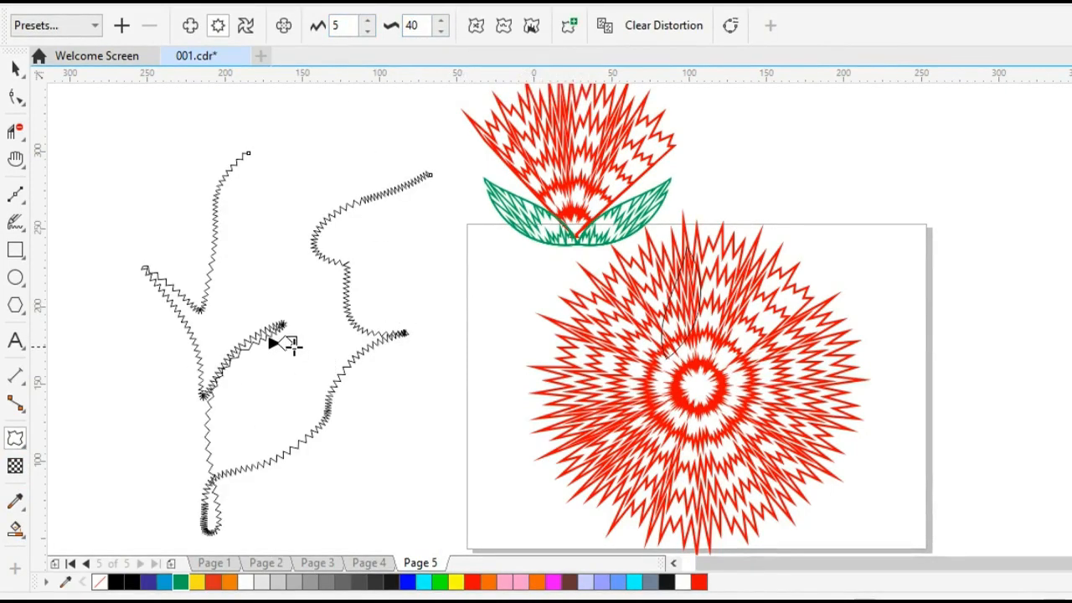
Raise the stem's zipper distortion amplitude to 16 and give the stem a green 2.0 pt outline.
drag(289, 343, 305, 348)
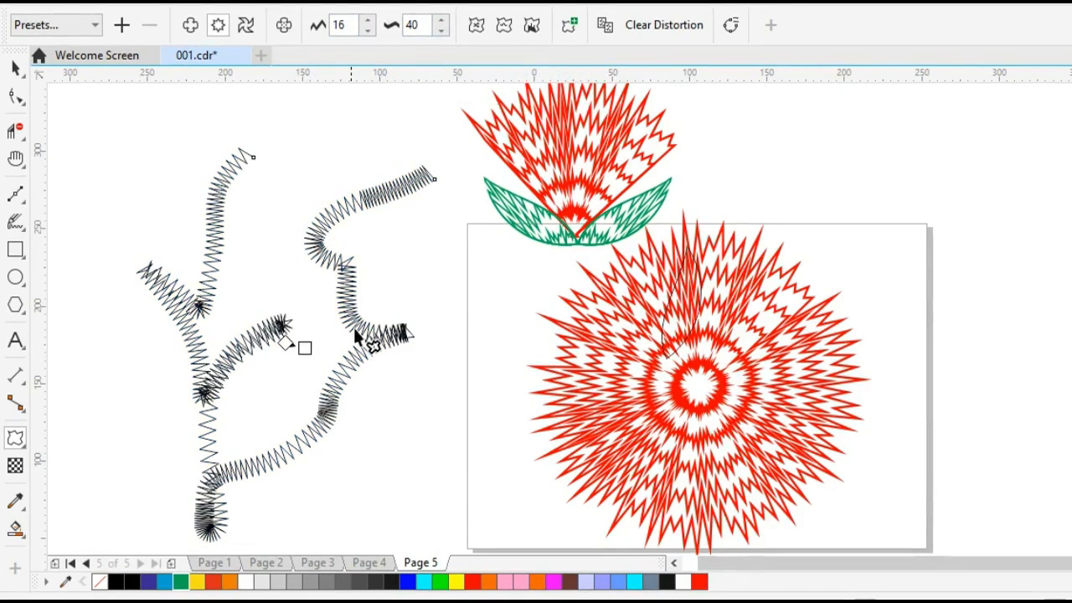
key(space)
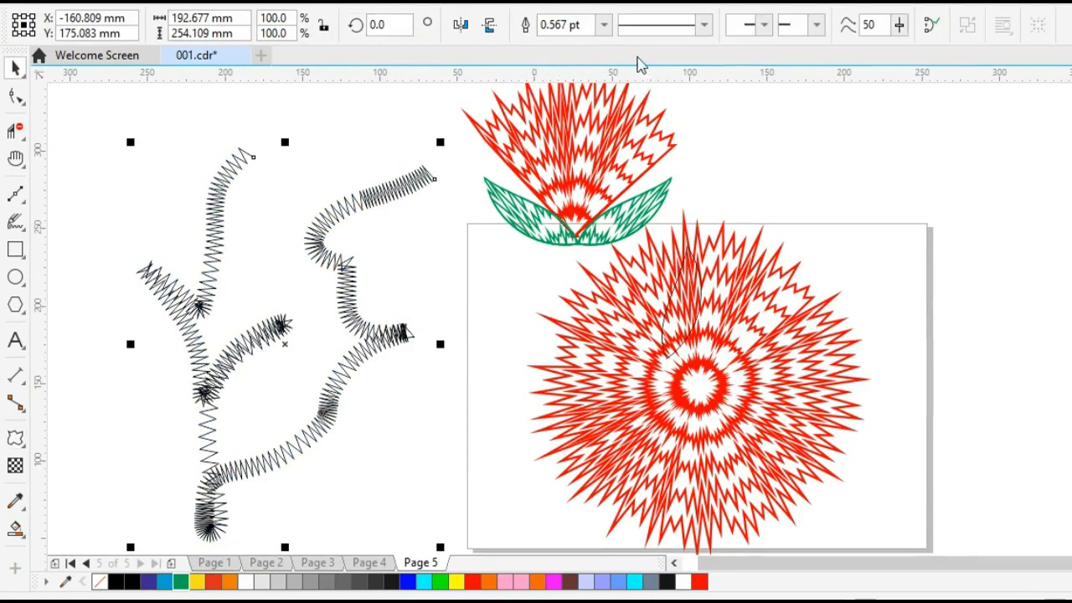
click(606, 25)
click(565, 131)
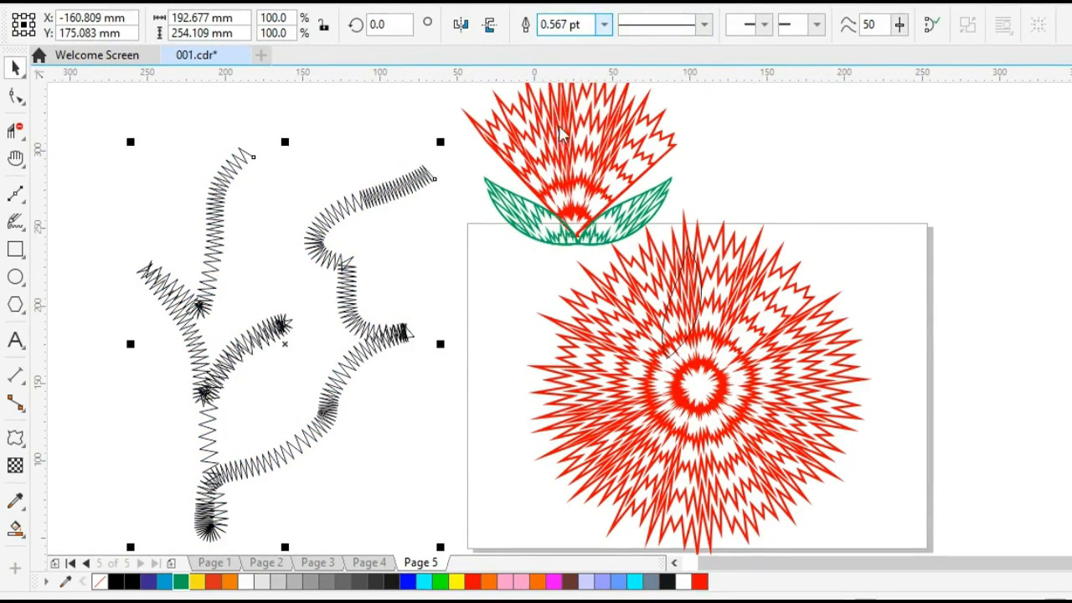
right_click(180, 582)
click(347, 418)
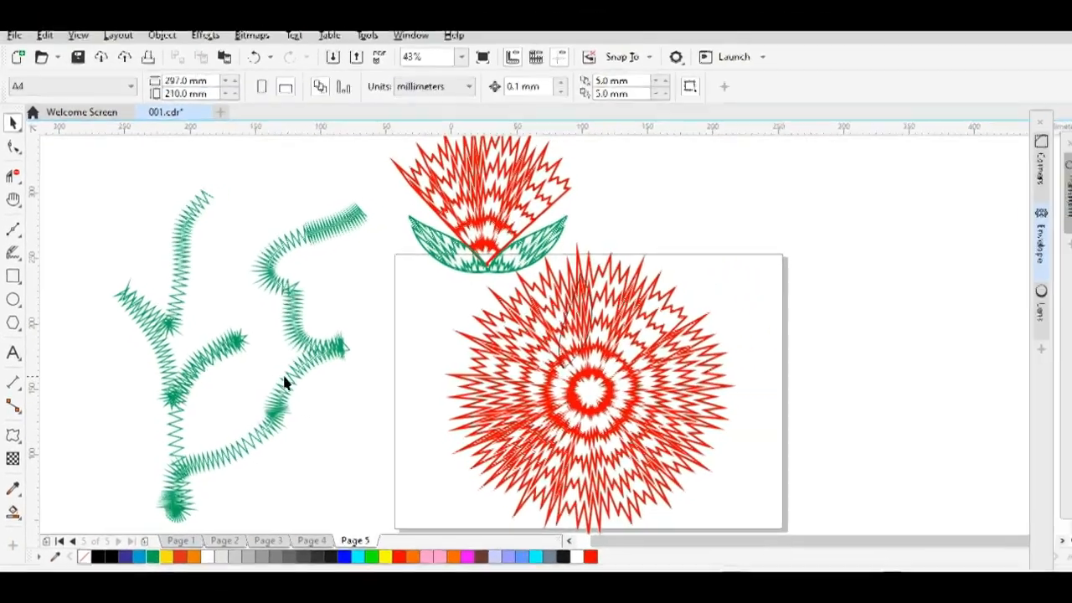
Move the green stem about 24 mm lower, leaving room for flowers above its branches.
key(h)
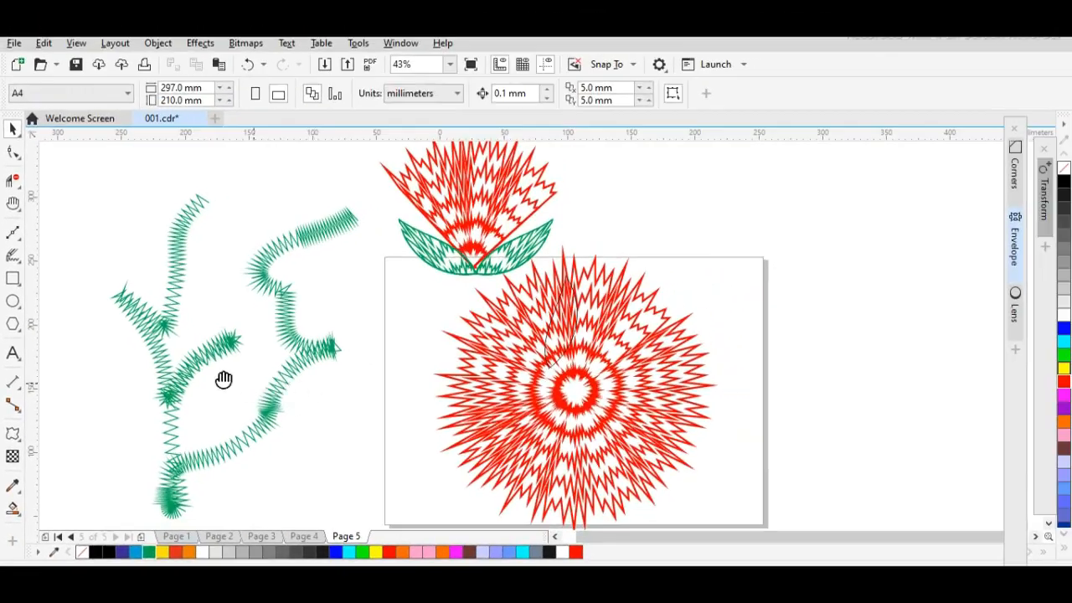
drag(207, 367, 282, 387)
key(space)
drag(319, 353, 319, 385)
key(h)
key(space)
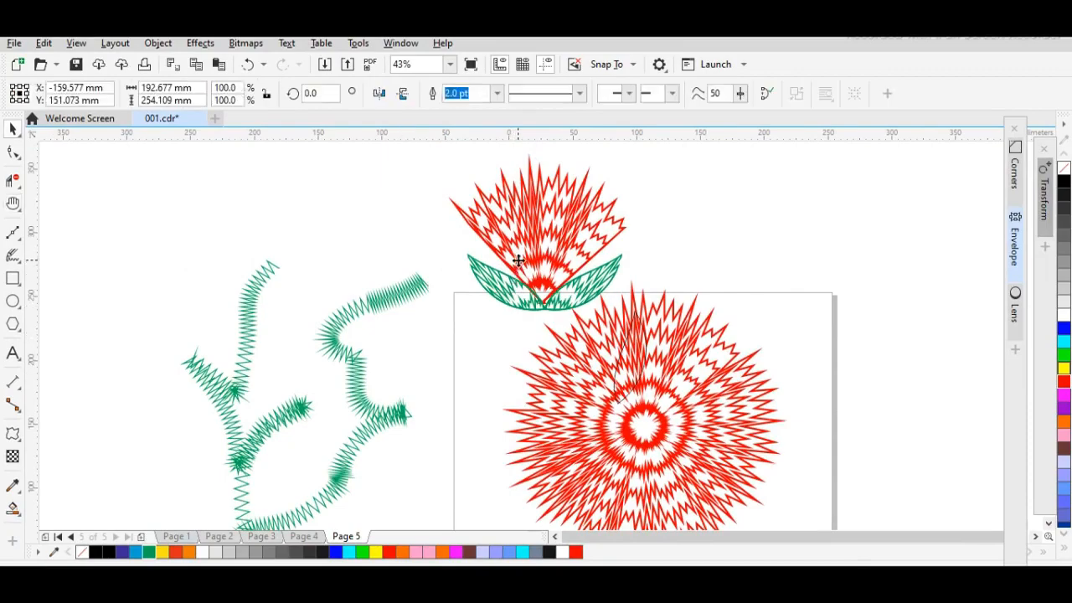
Place the grouped fan flower upright on the tip of the stem's tall upper-left branch and shrink it slightly.
click(536, 293)
drag(537, 293, 275, 254)
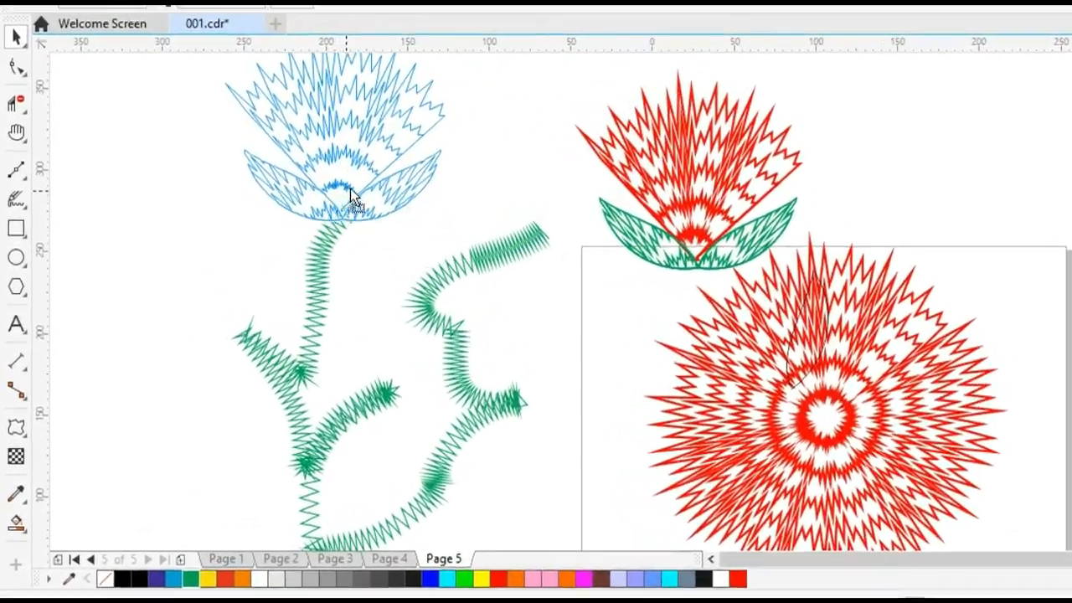
drag(351, 198, 355, 201)
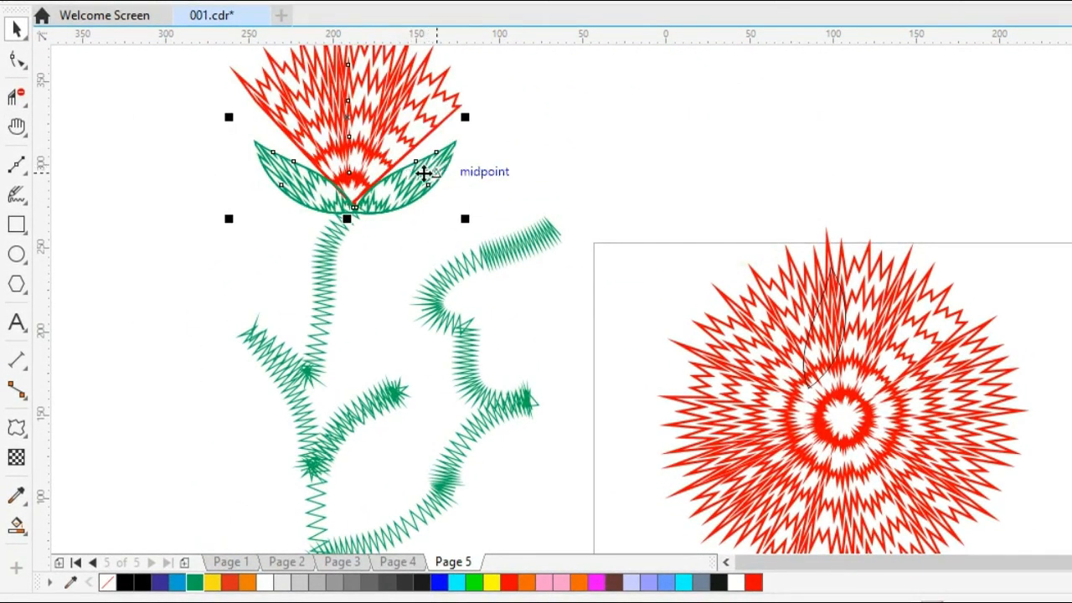
click(359, 112)
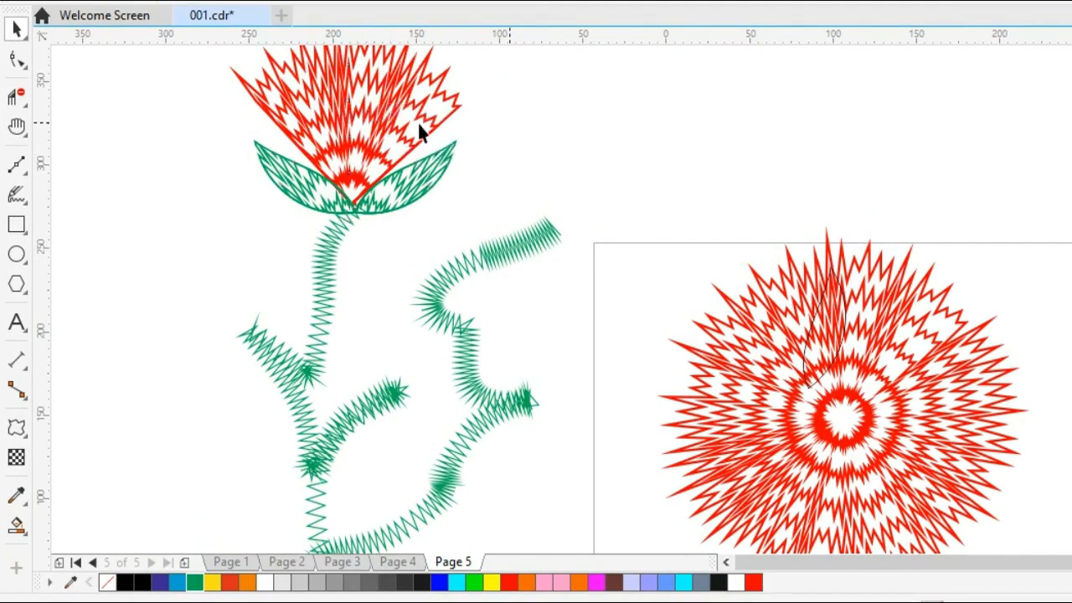
drag(469, 218, 463, 213)
Copy the fan flower to the tip of the upper-right branch and rotate it clockwise to follow that branch's direction.
drag(350, 178, 543, 196)
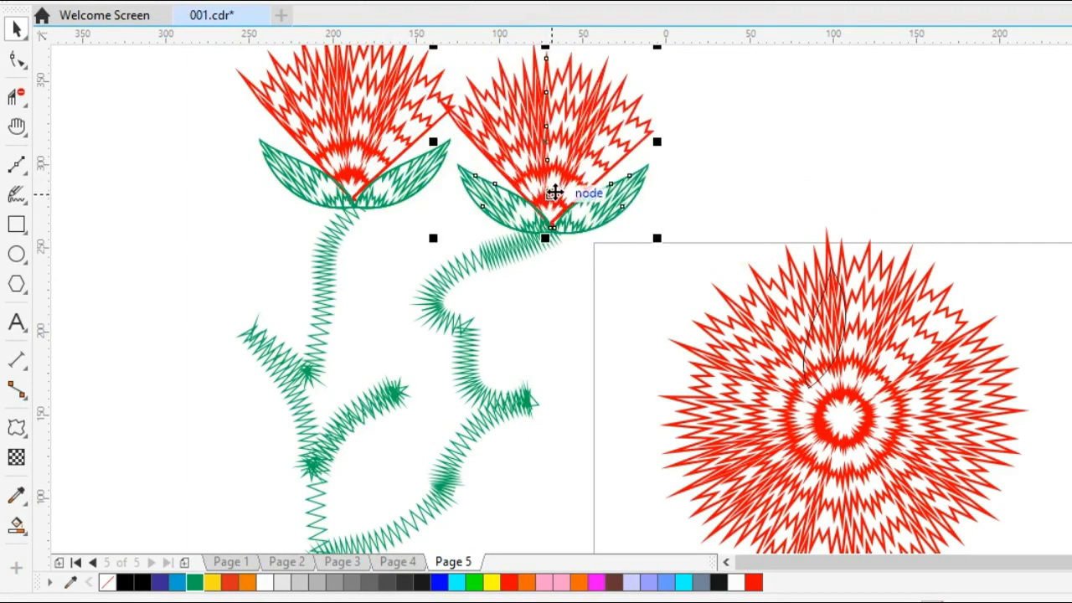
click(544, 194)
drag(660, 238, 564, 335)
click(767, 186)
drag(540, 170, 624, 191)
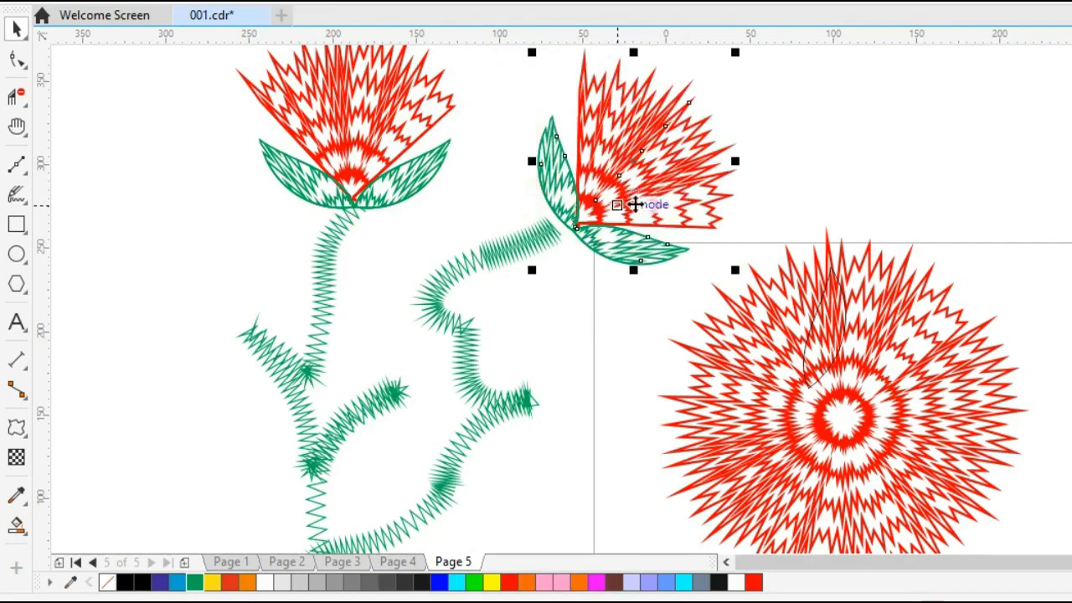
click(634, 203)
drag(736, 272, 692, 294)
Copy the tilted flower to the short left branch, rotate it to face up and left, and shrink it to fit the tip.
drag(571, 203, 184, 293)
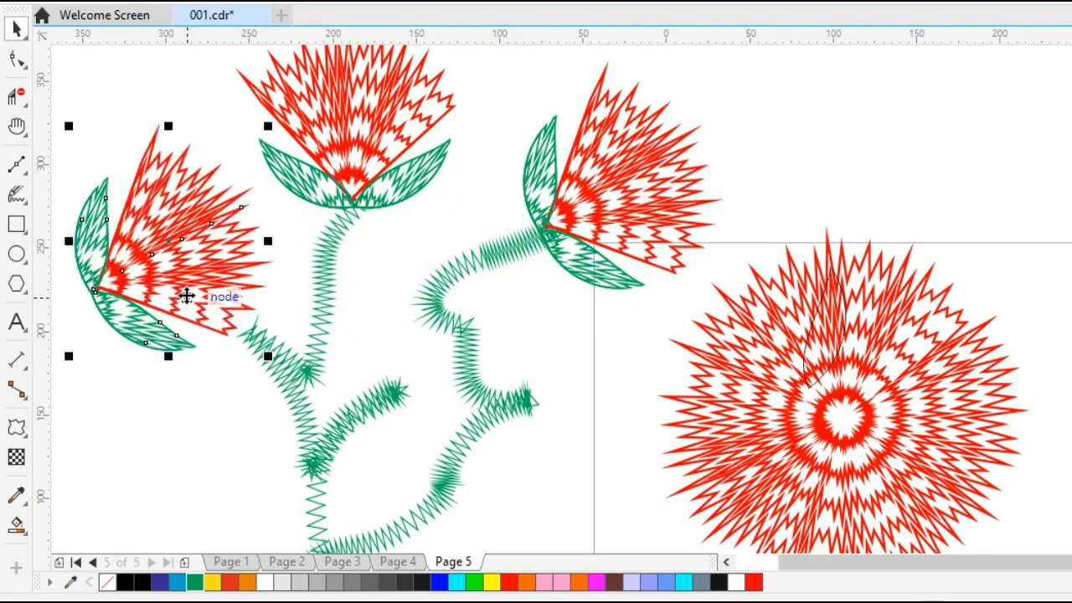
click(184, 292)
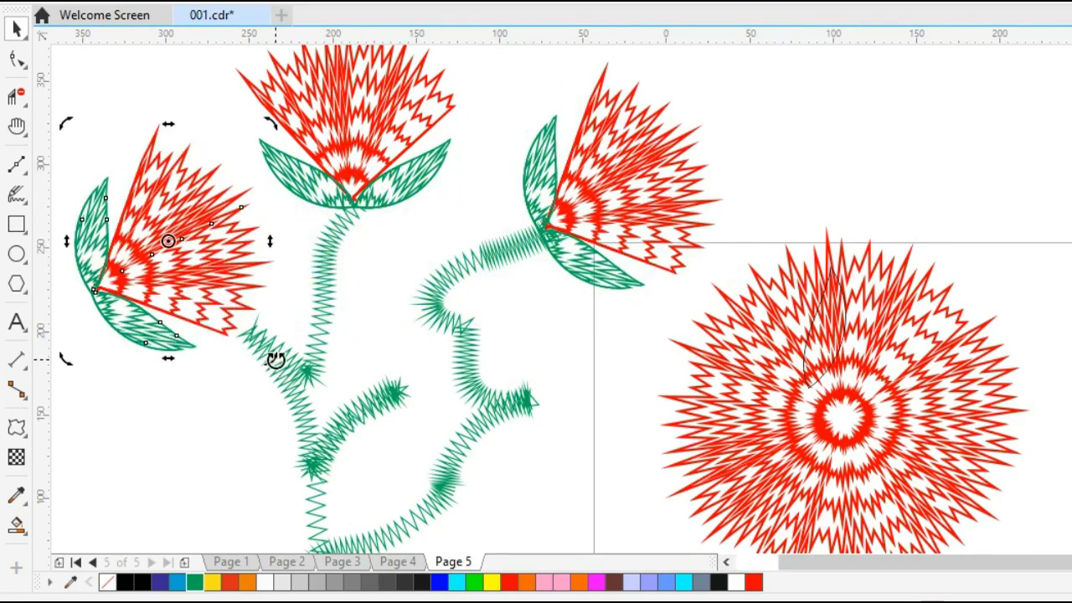
drag(275, 359, 200, 181)
drag(246, 285, 248, 339)
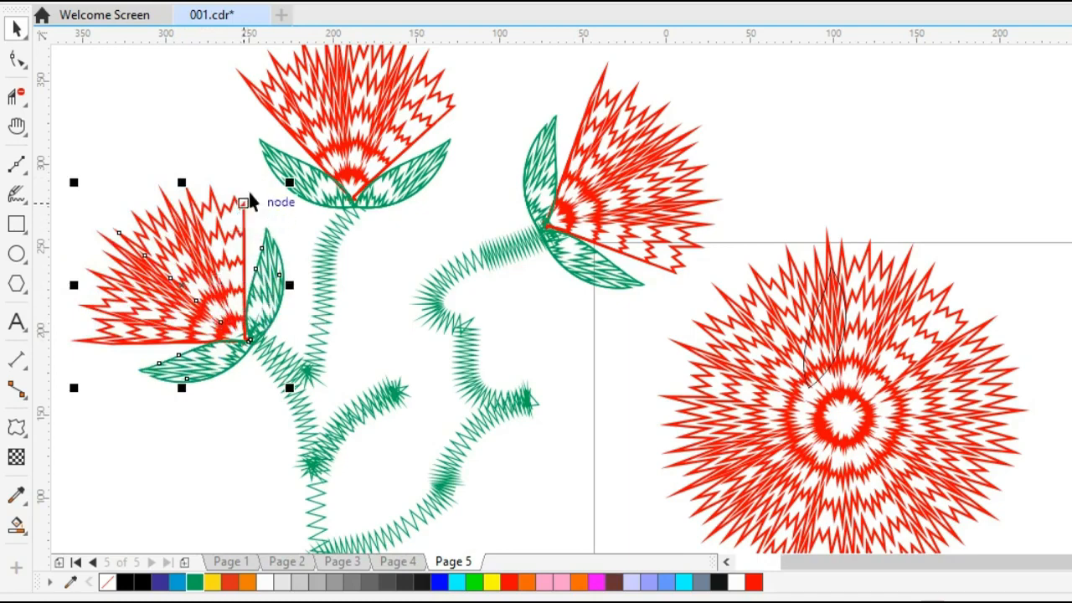
drag(287, 181, 263, 207)
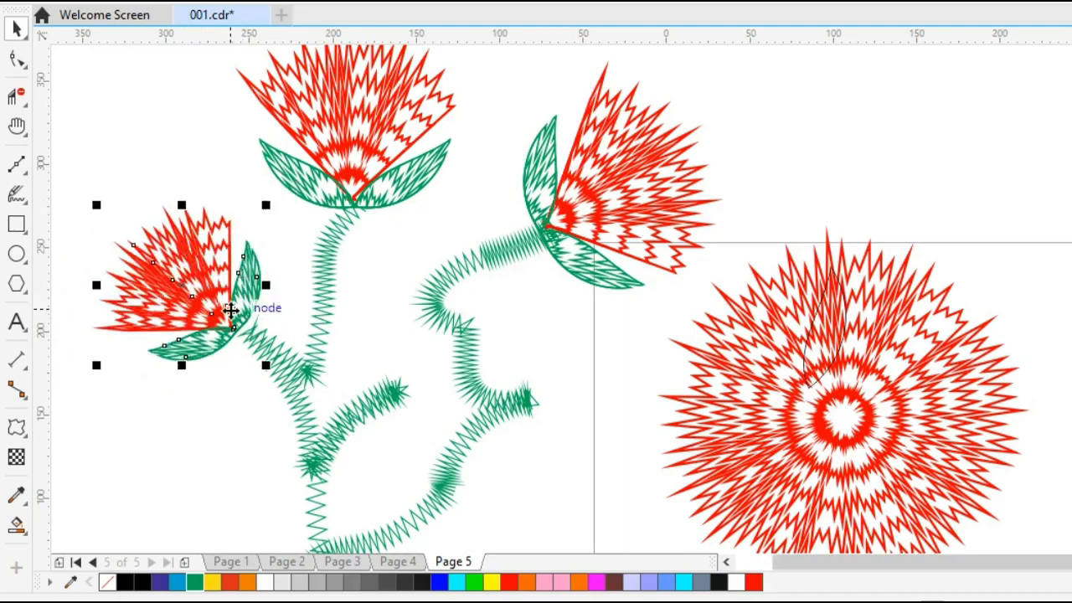
drag(239, 333, 247, 334)
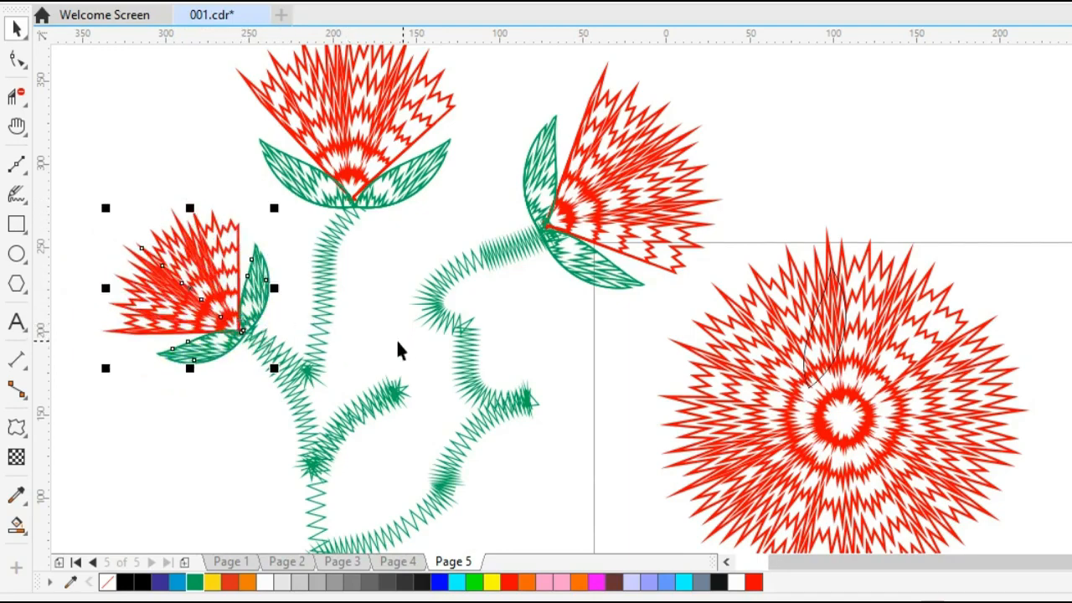
Copy the left flower to the lower-right branch tip, rotate it to face up and right, and scale it down.
drag(212, 298, 555, 369)
right_click(555, 368)
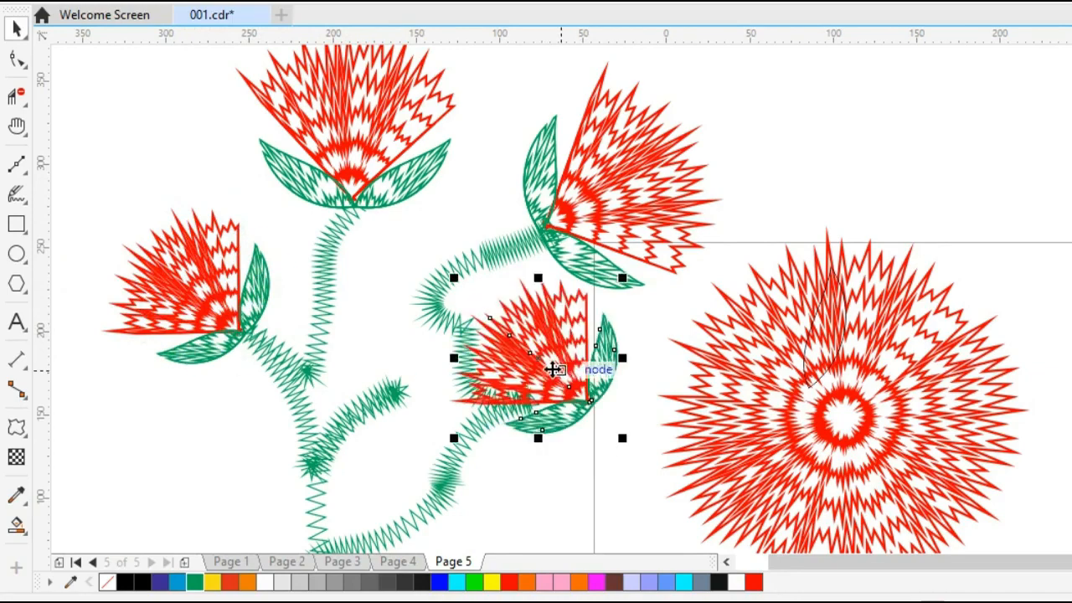
click(555, 368)
drag(624, 278, 576, 452)
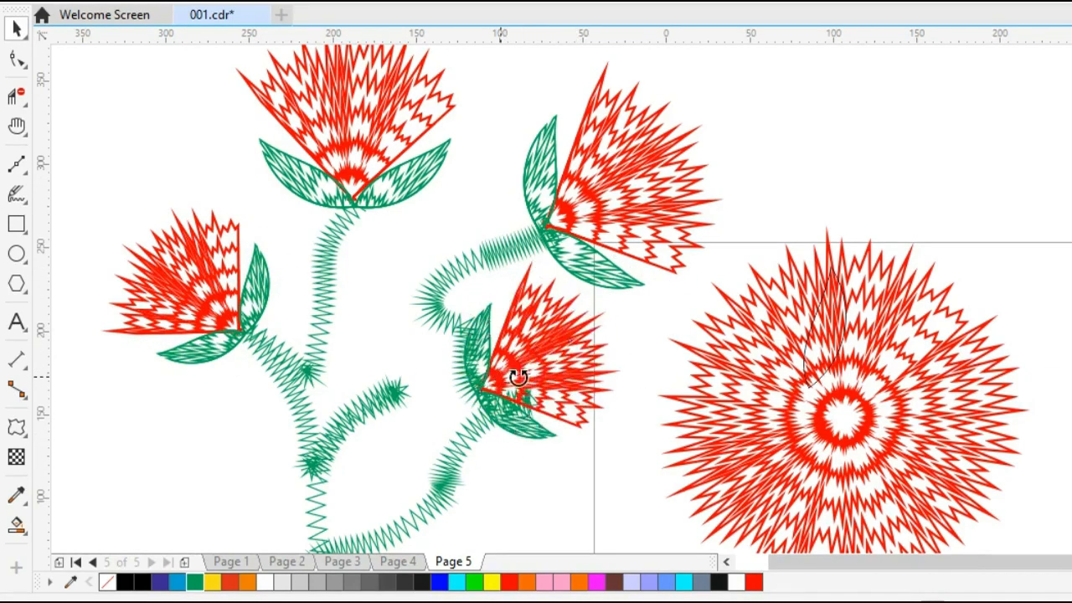
key(ctrl+z)
key(ctrl+shift+z)
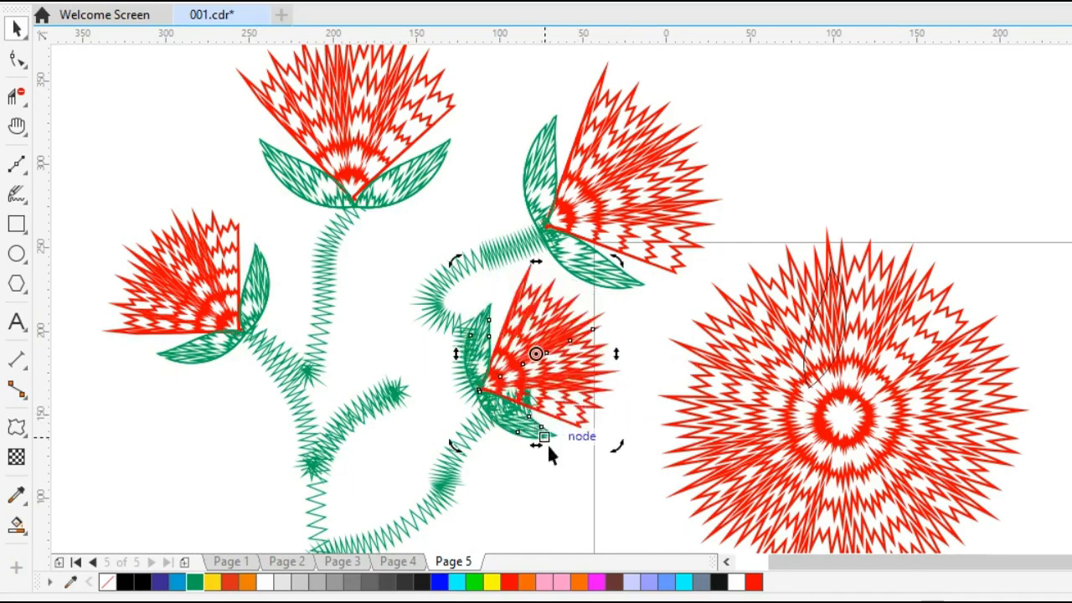
click(536, 376)
mouse_move(536, 376)
mouse_down()
mouse_move(627, 383)
mouse_move(533, 397)
mouse_up()
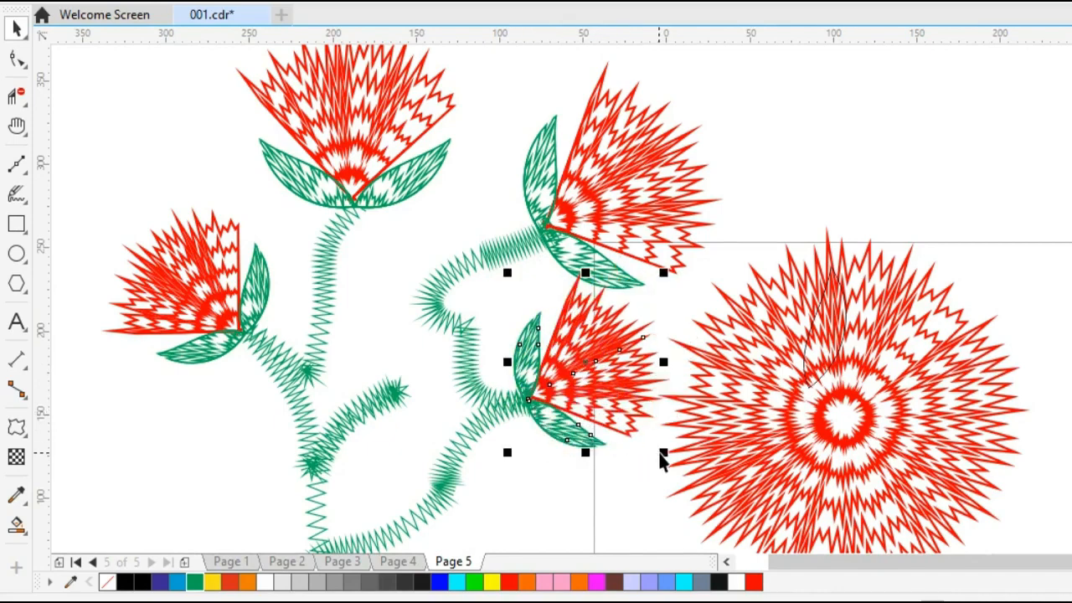
drag(663, 452, 642, 426)
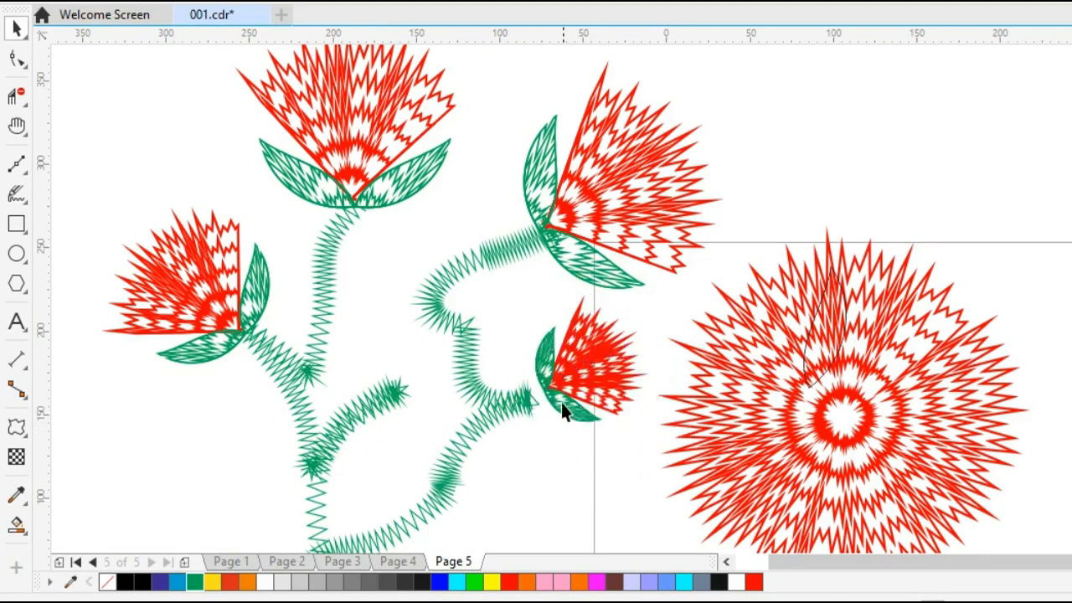
Copy the small lower-right flower to the middle branch tip and rotate it upright so it sits on the branch.
drag(542, 402, 384, 361)
click(376, 349)
drag(442, 419, 444, 350)
mouse_move(384, 395)
mouse_down()
mouse_move(385, 357)
mouse_move(396, 382)
mouse_up()
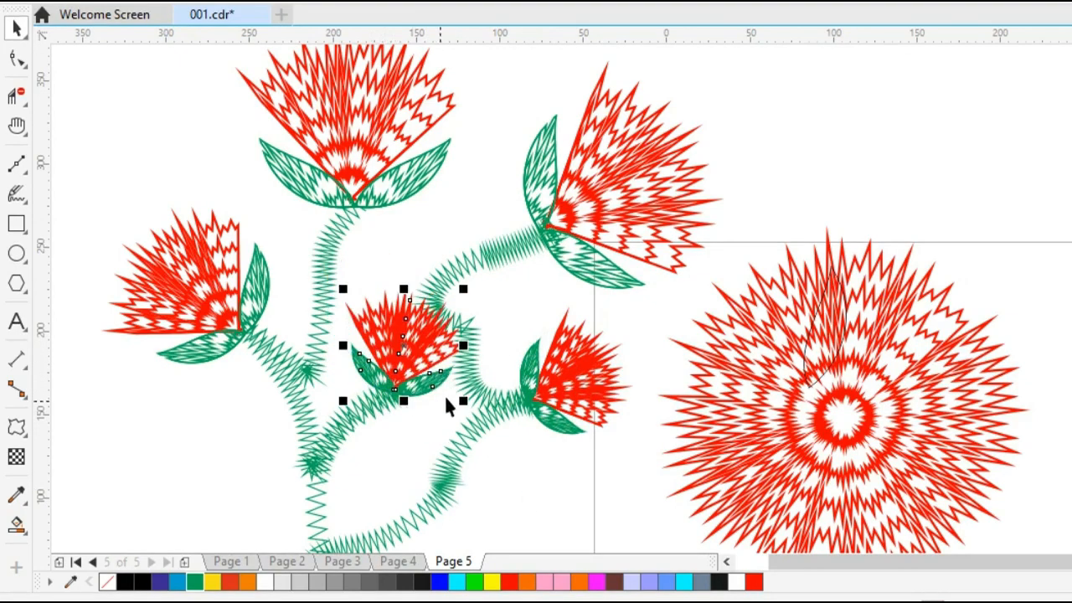
click(407, 354)
drag(462, 289, 457, 335)
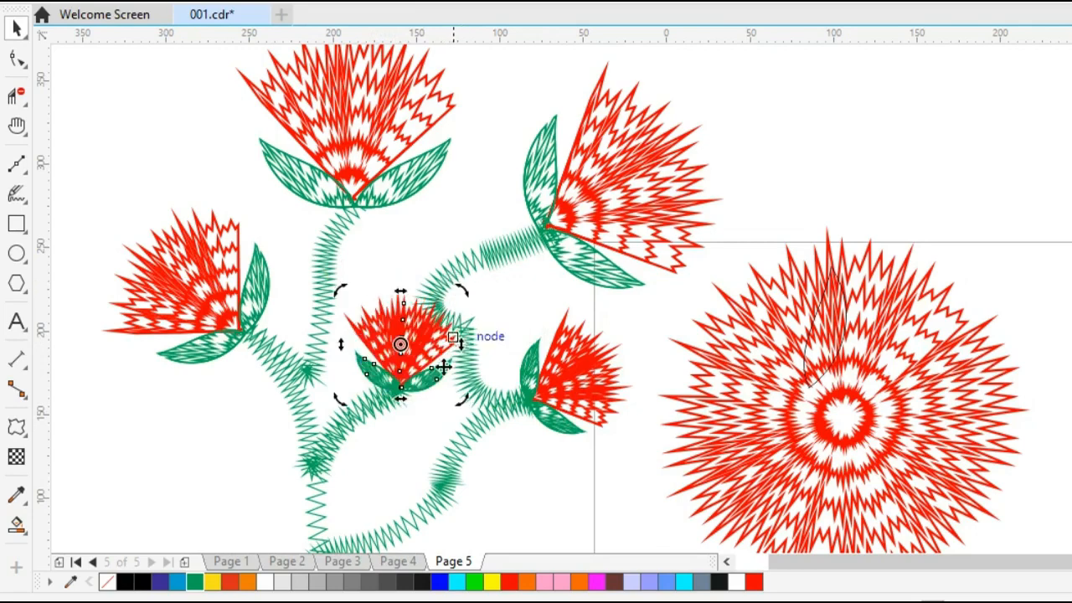
click(397, 389)
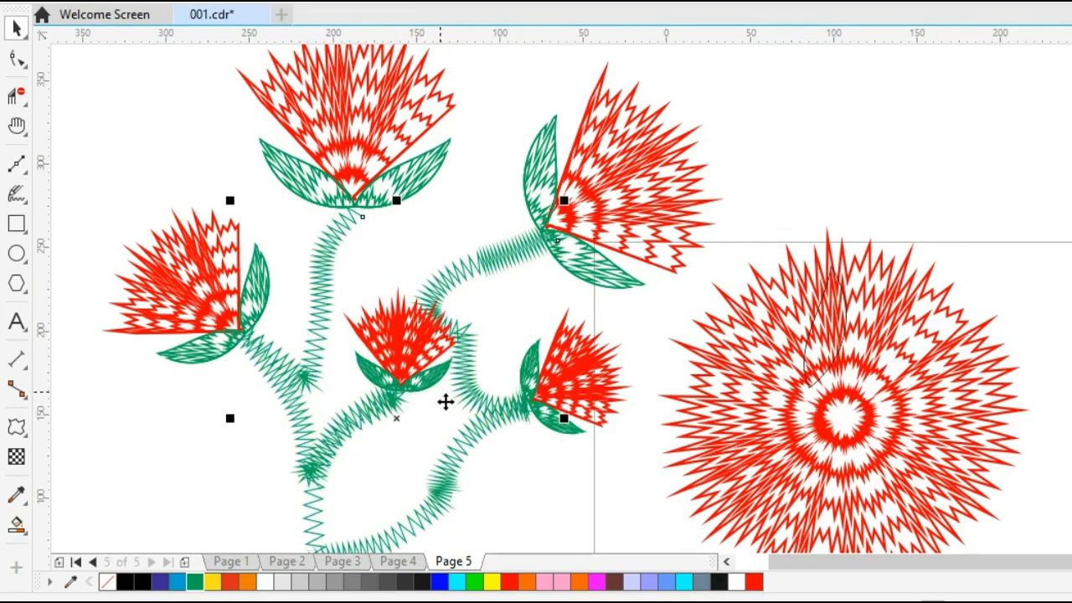
click(395, 375)
click(559, 466)
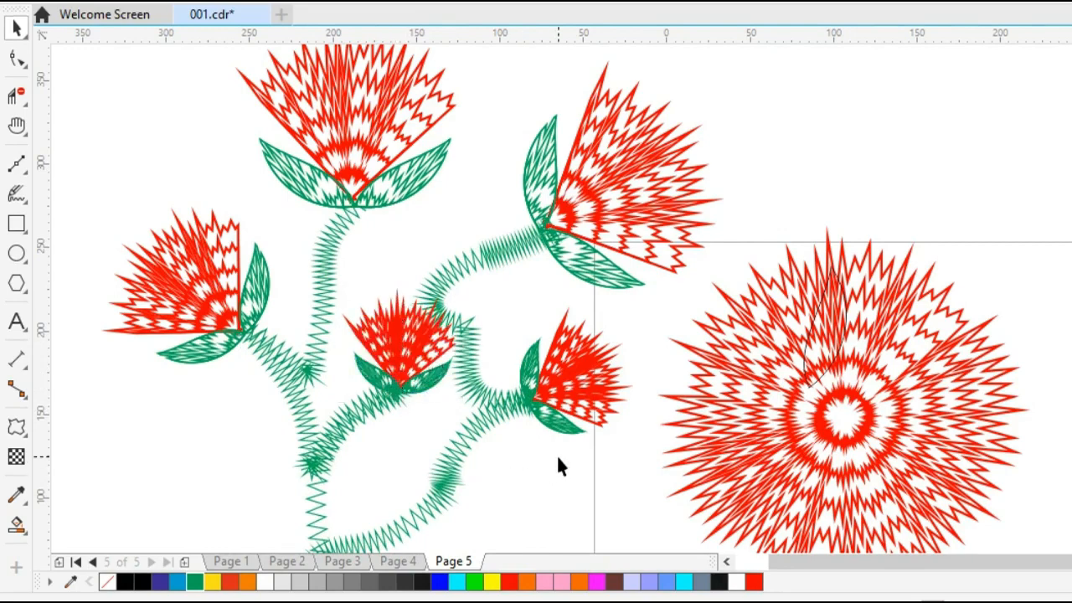
Delete the leftover black leaf curve beneath the large red flower and centre that flower on the page.
key(z)
shift+click(454, 411)
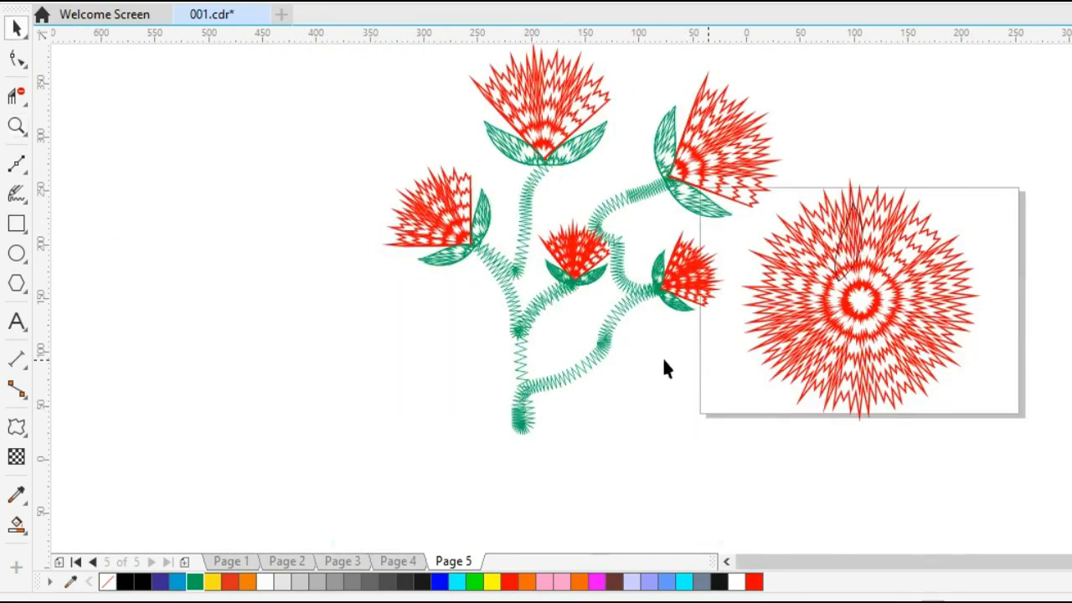
key(h)
drag(789, 325, 874, 276)
click(682, 289)
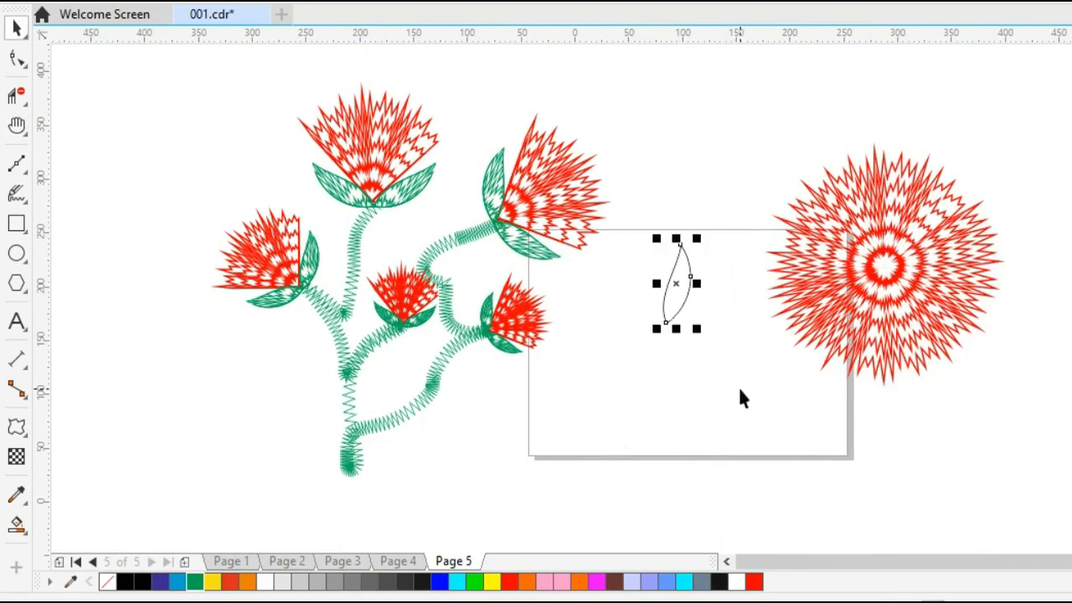
key(Delete)
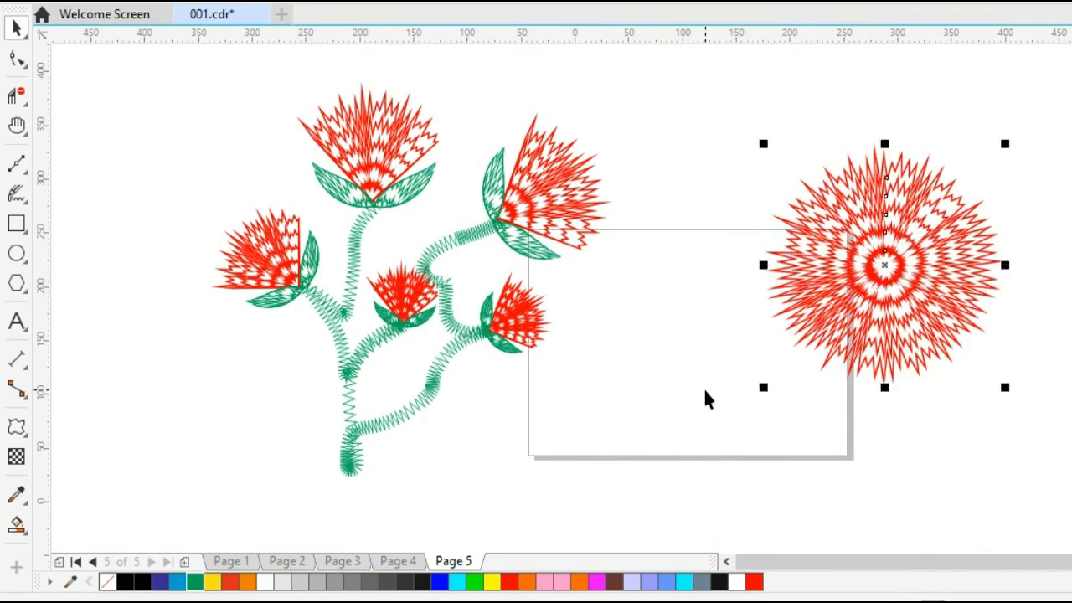
key(p)
click(201, 151)
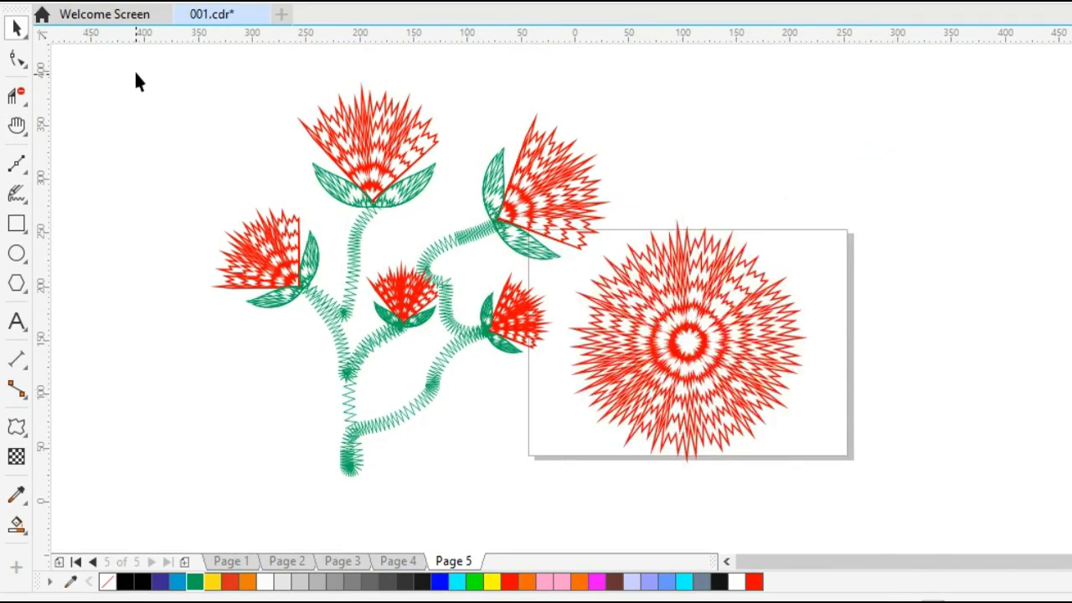
Centre the stem with its five flowers on the page and scale it proportionally to about 201 × 201 mm.
drag(136, 72, 587, 428)
drag(625, 517, 633, 525)
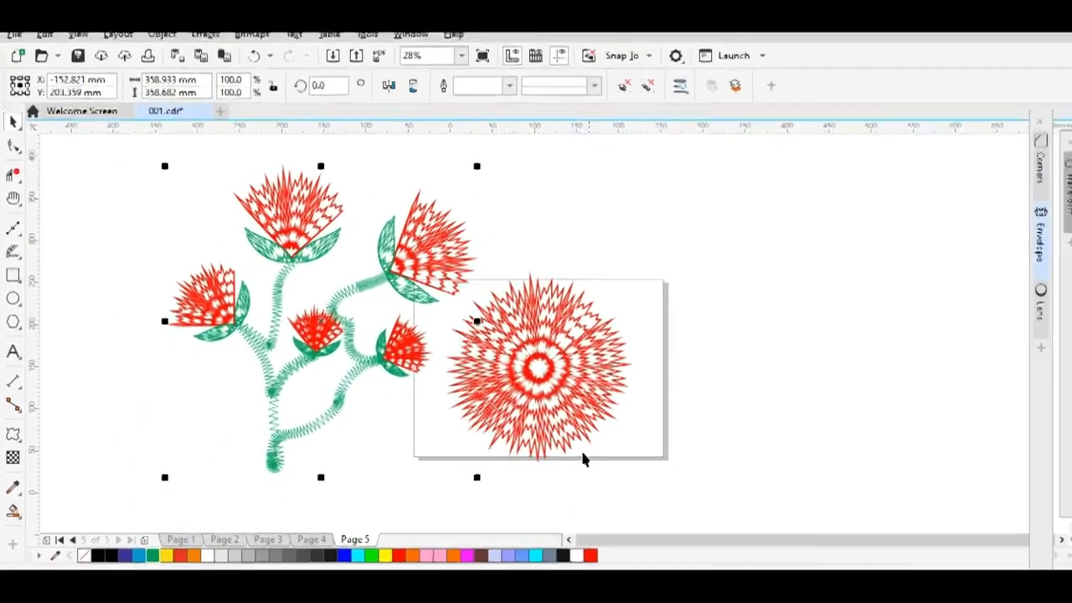
key(p)
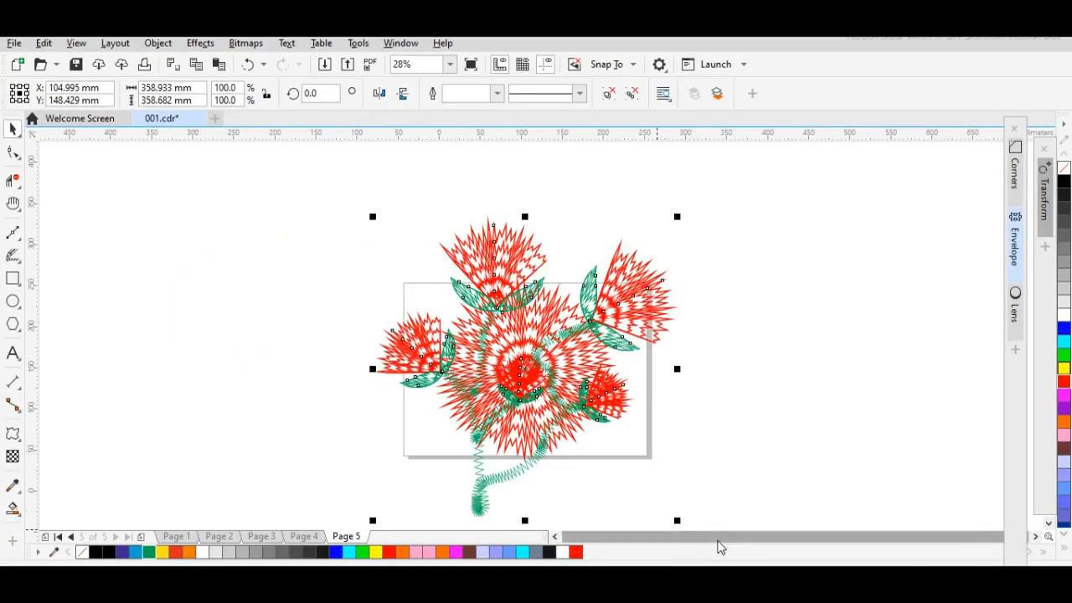
drag(677, 521, 636, 455)
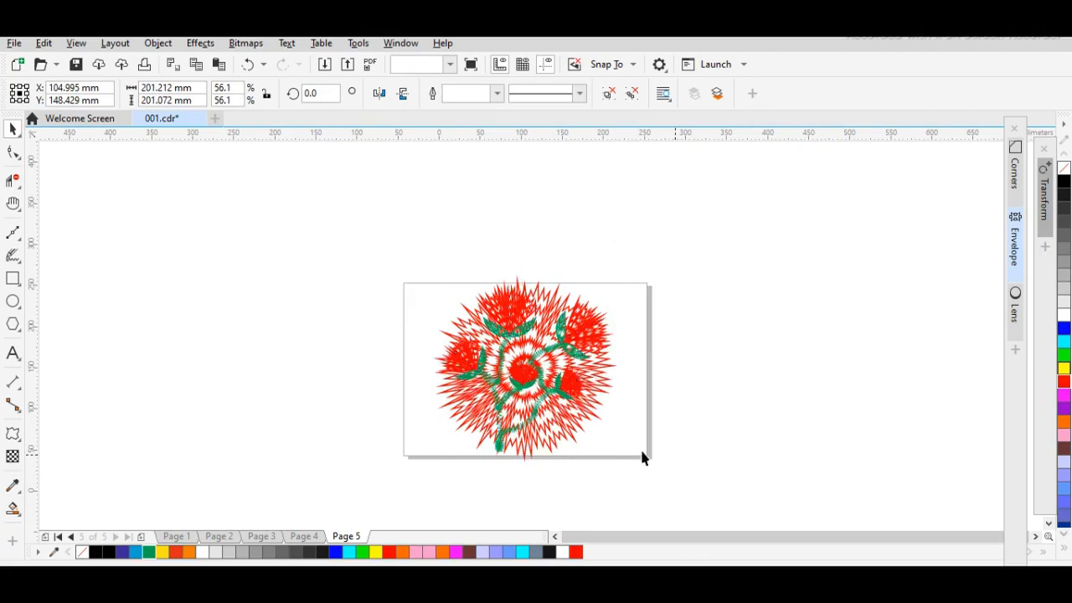
click(640, 447)
Move the large red flower off the page, beside its left edge, and fit all objects in view.
click(590, 415)
drag(522, 369, 311, 353)
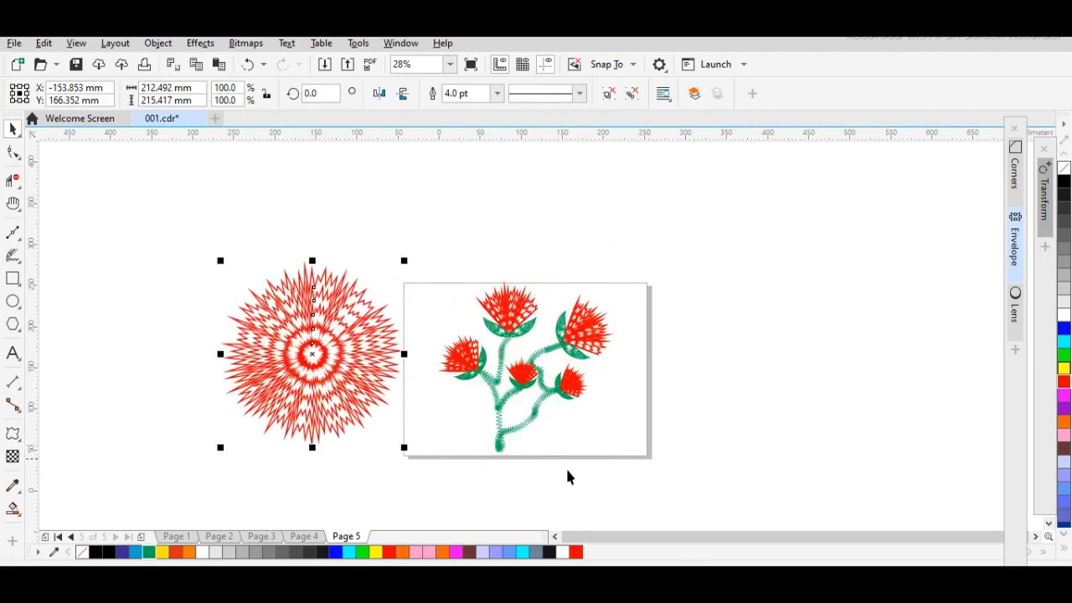
click(630, 480)
key(F4)
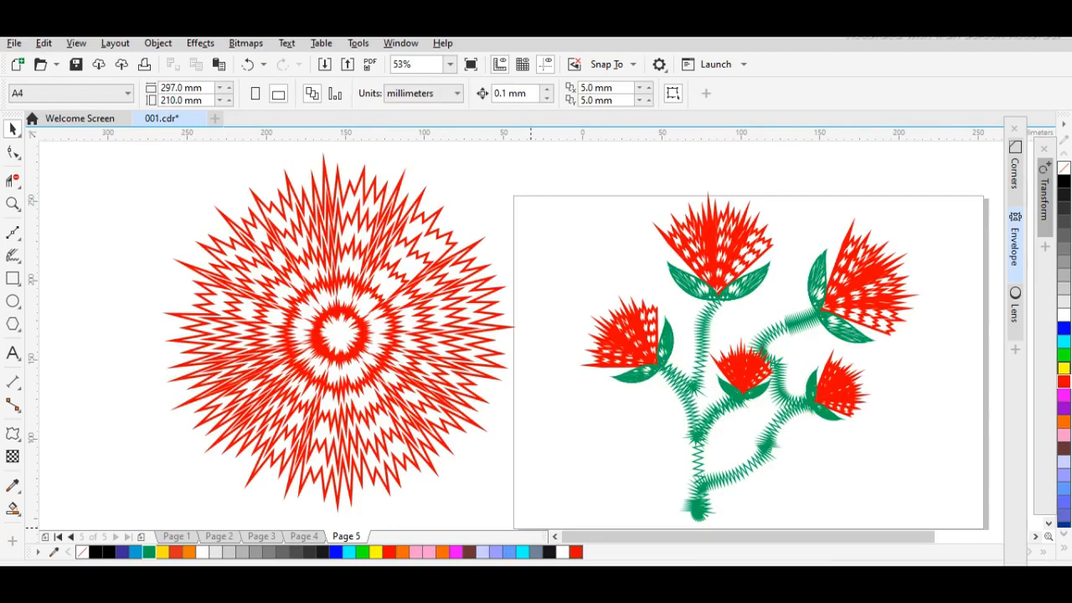